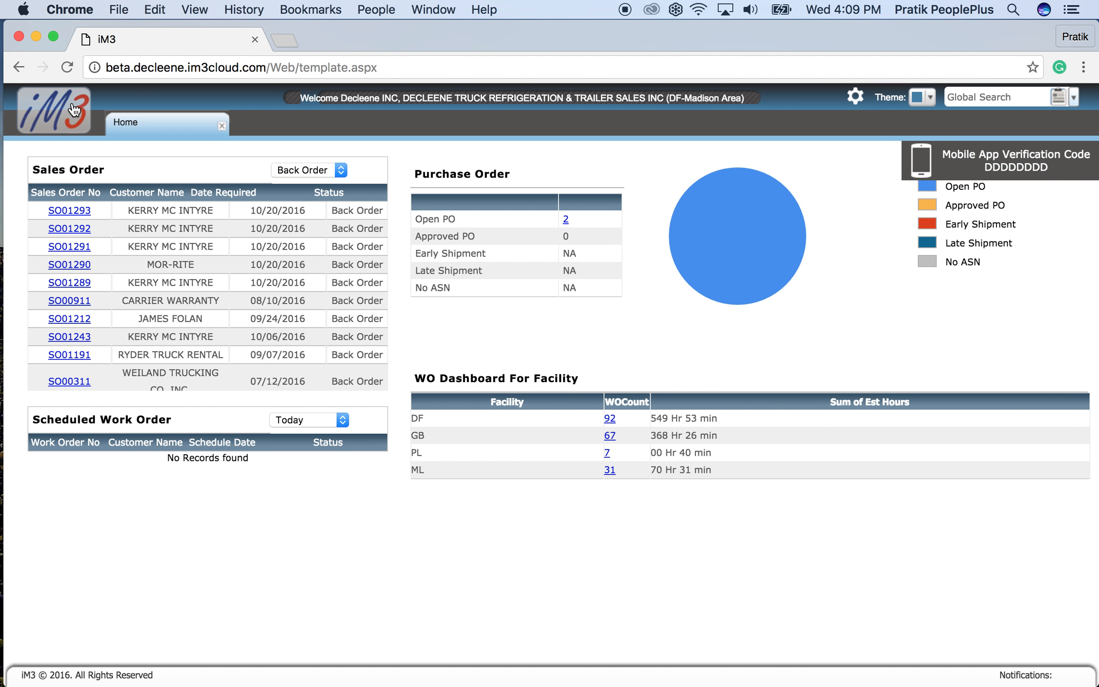
Step: Open the Manage Inventory page
click(74, 109)
mouse_move(113, 194)
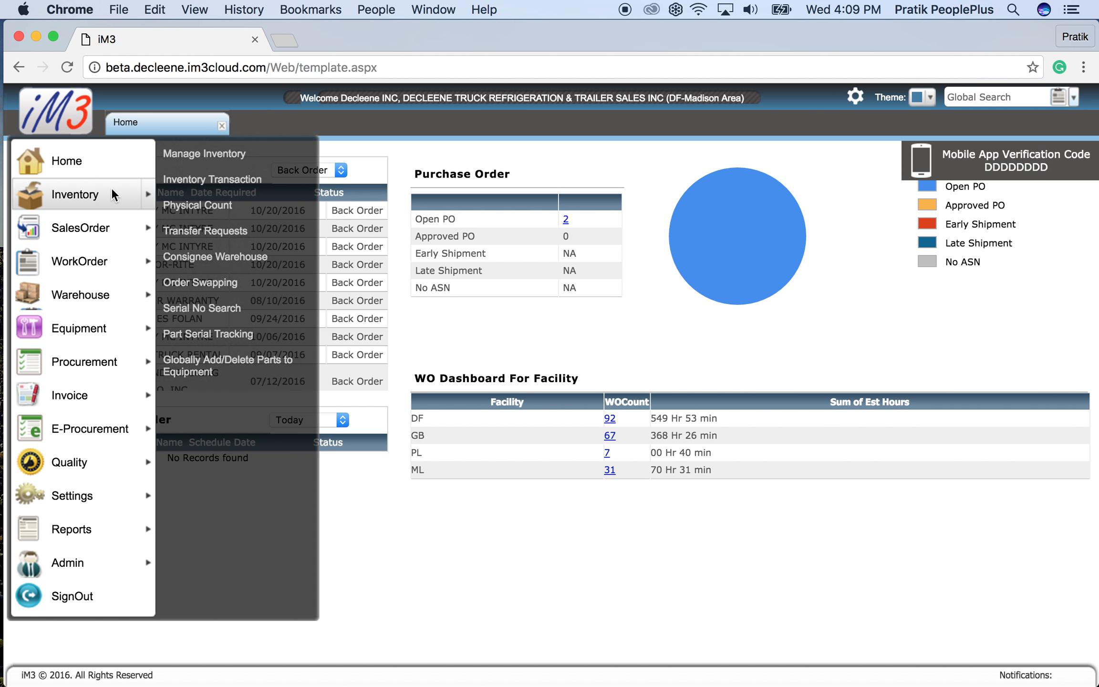
click(203, 156)
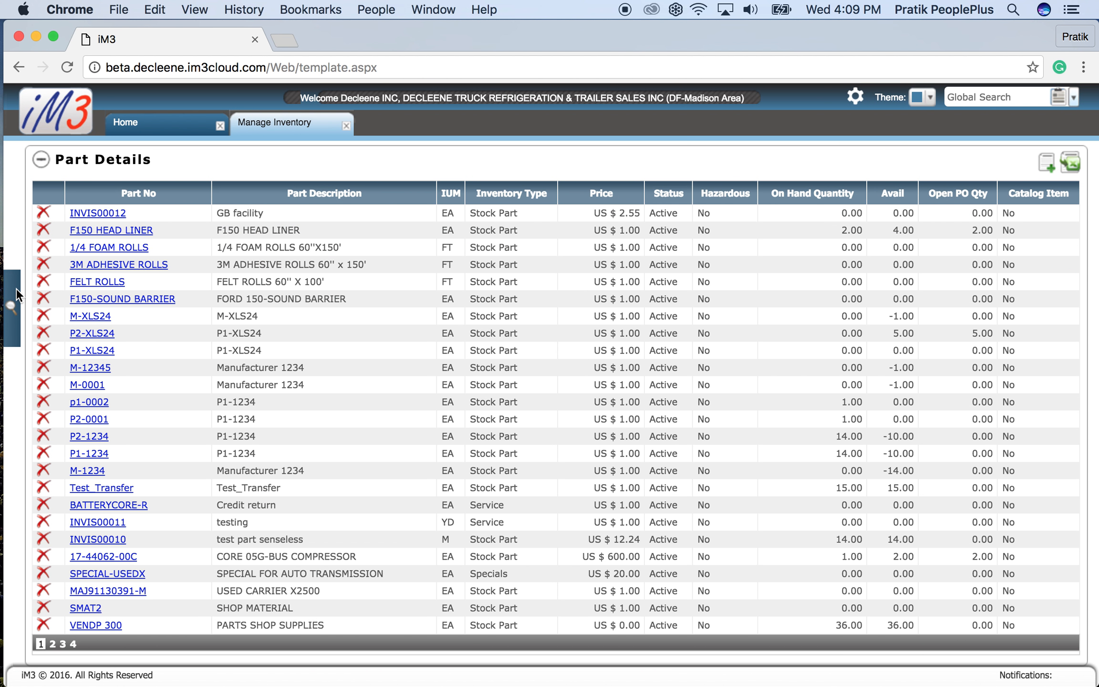
Step: Filter the parts list by 25-35465 and open the record of part 25-35465-00RM
click(17, 292)
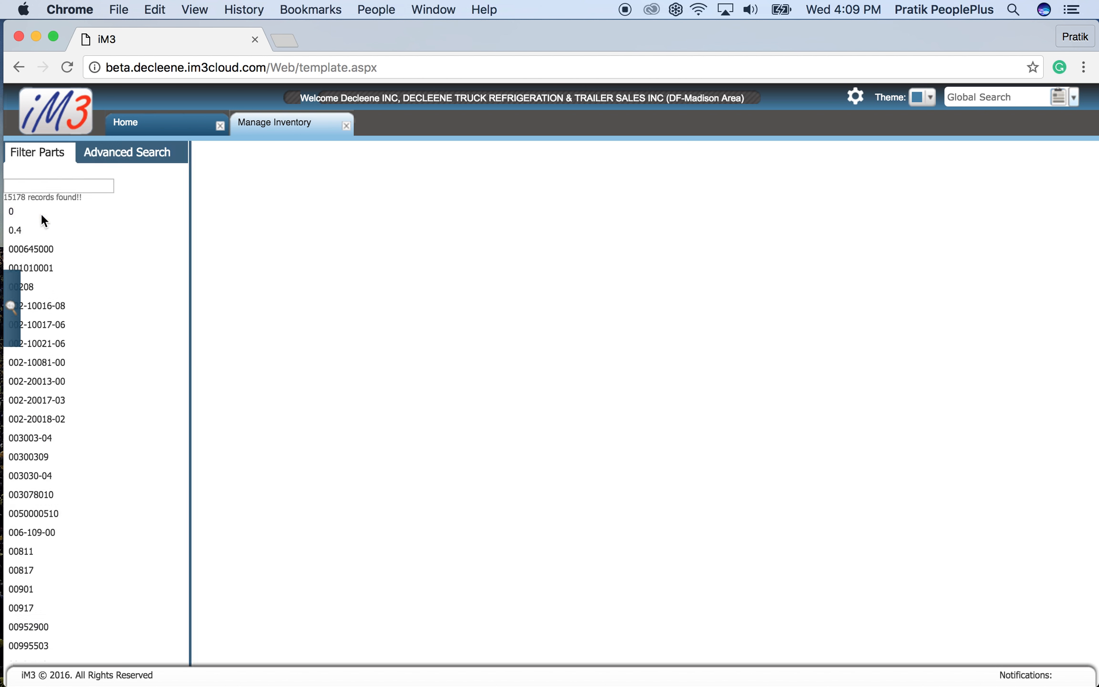
click(30, 186)
text(25-)
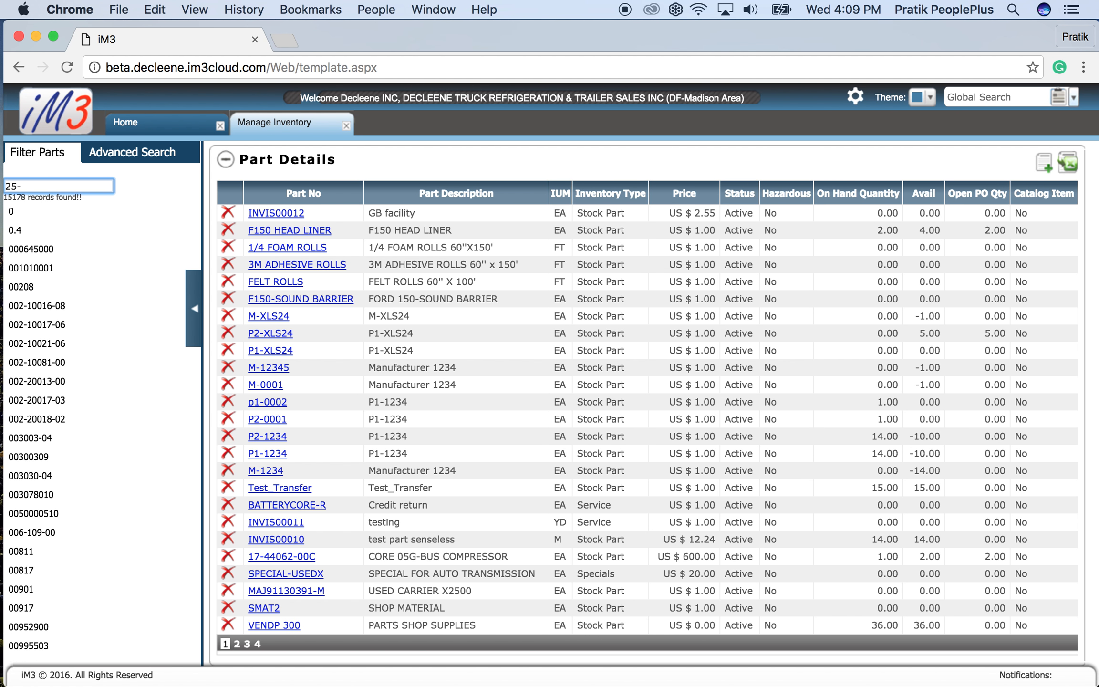
text(35)
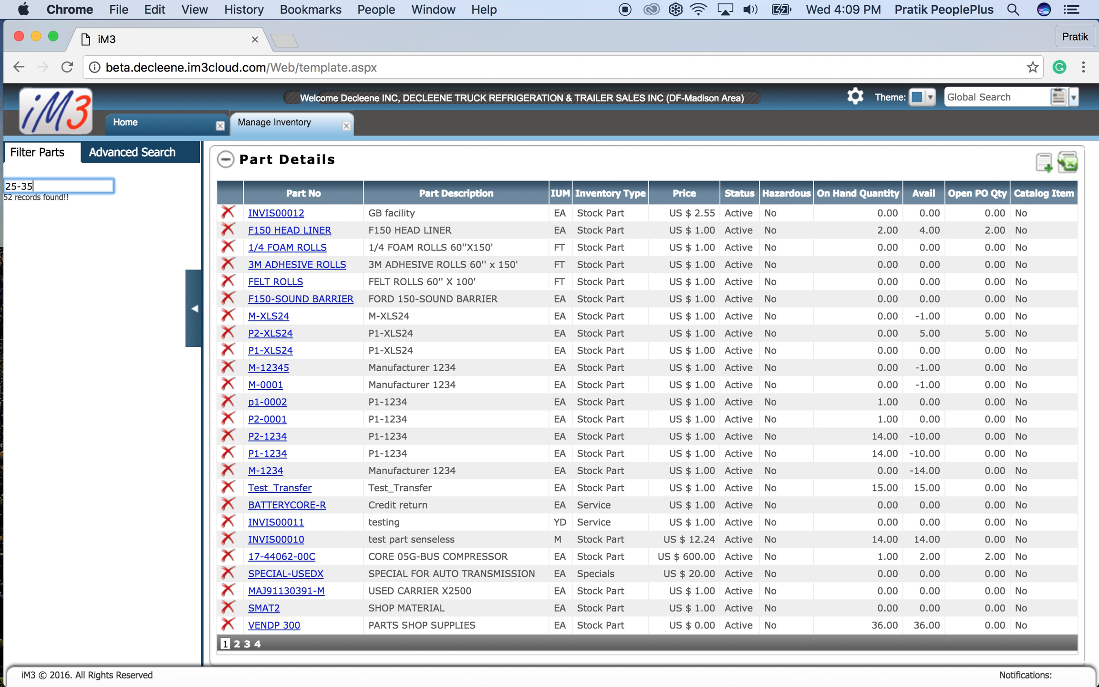
text(465)
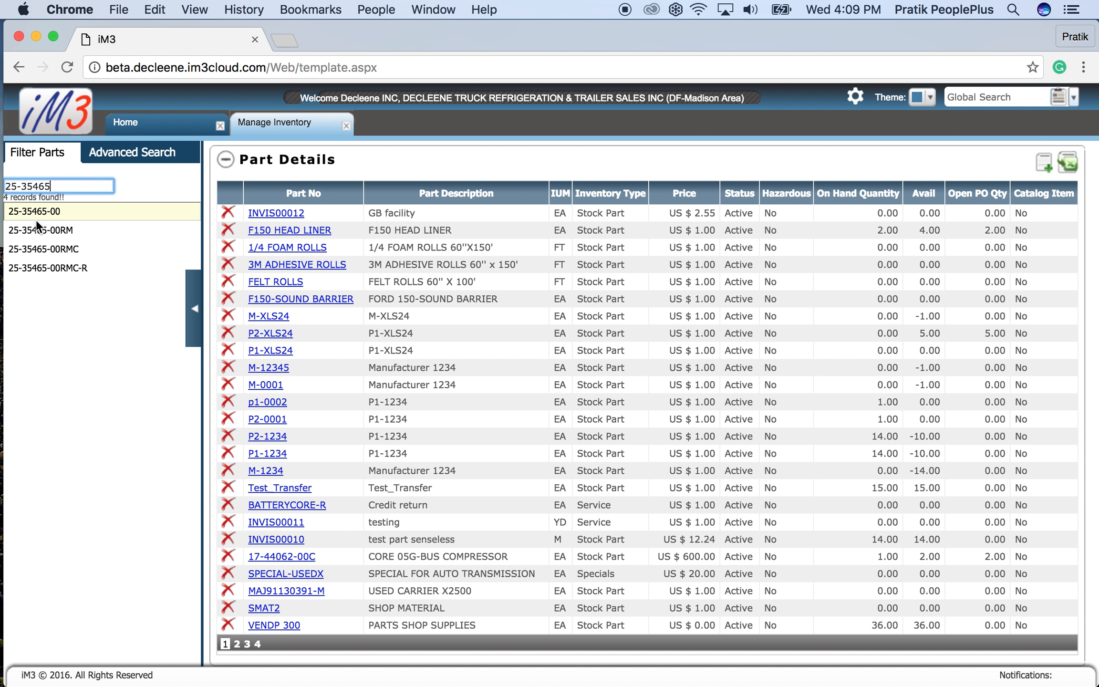
click(39, 233)
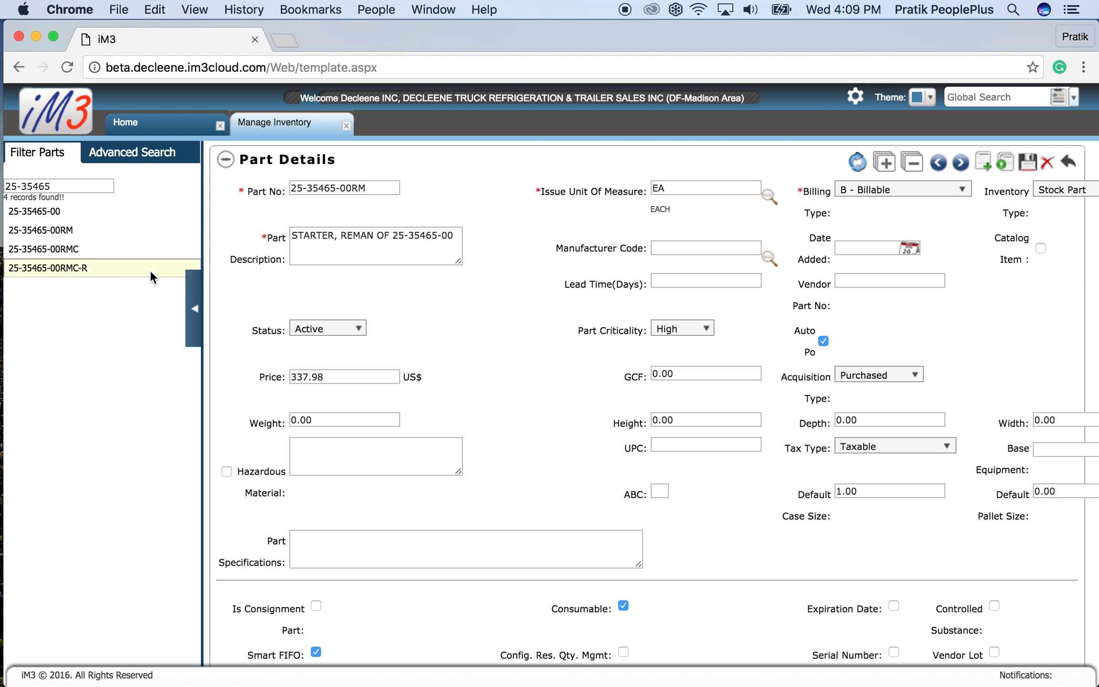
Step: Hide the parts filter pane and expand all sections of the part record
scroll(312, 325, down, 3)
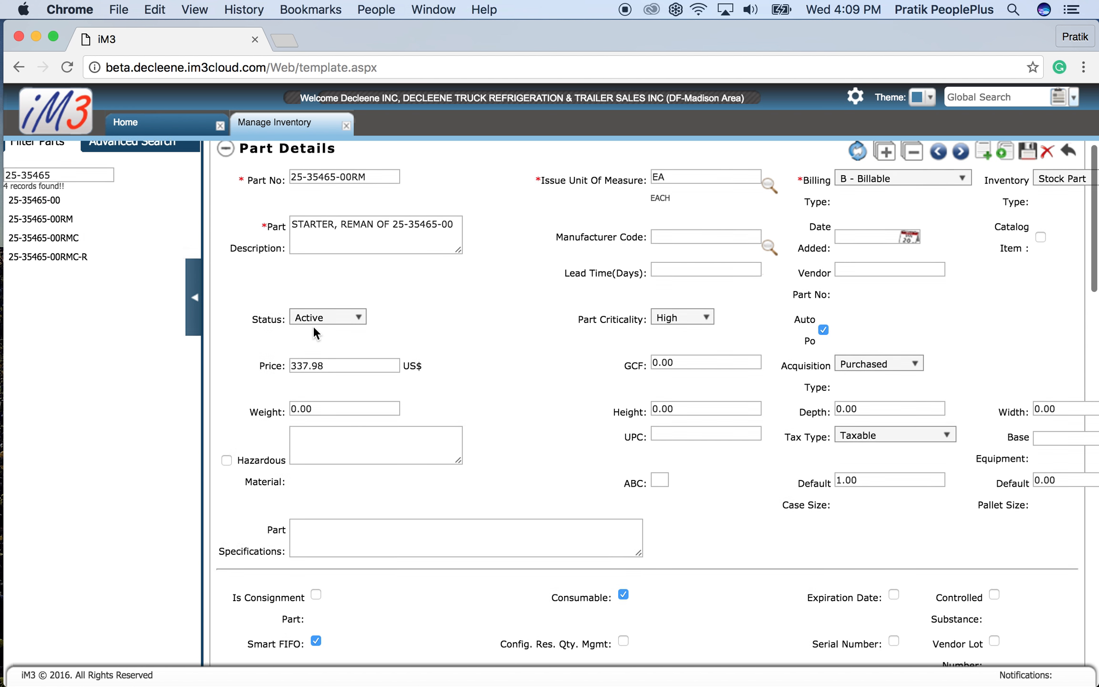
click(194, 258)
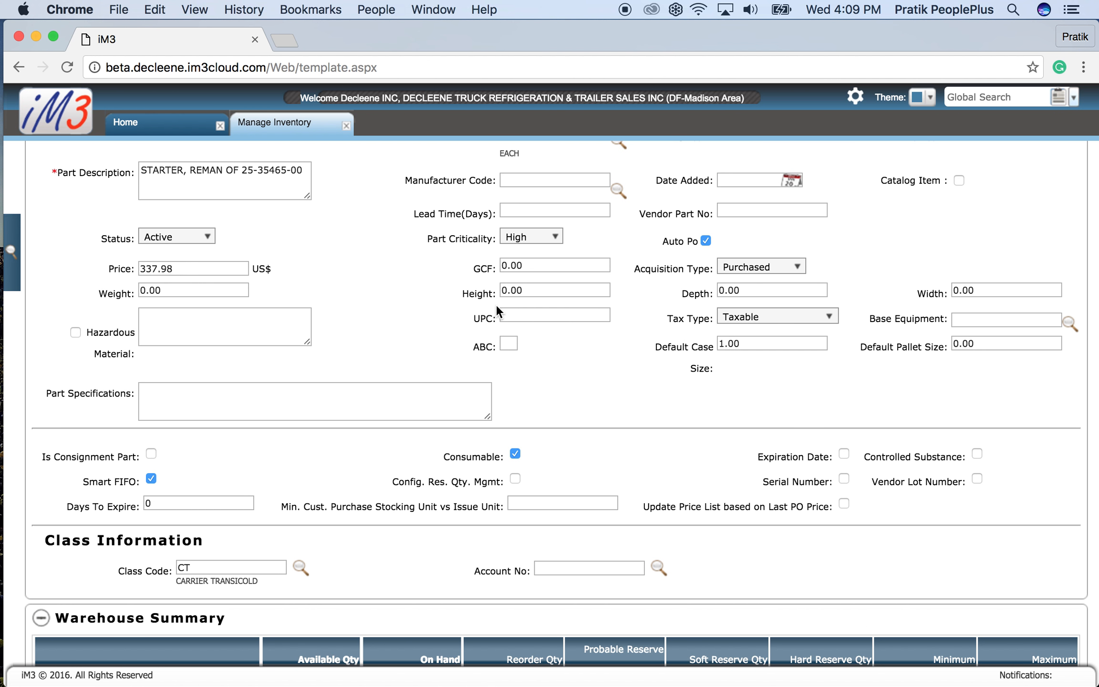
scroll(497, 308, up, 3)
click(885, 162)
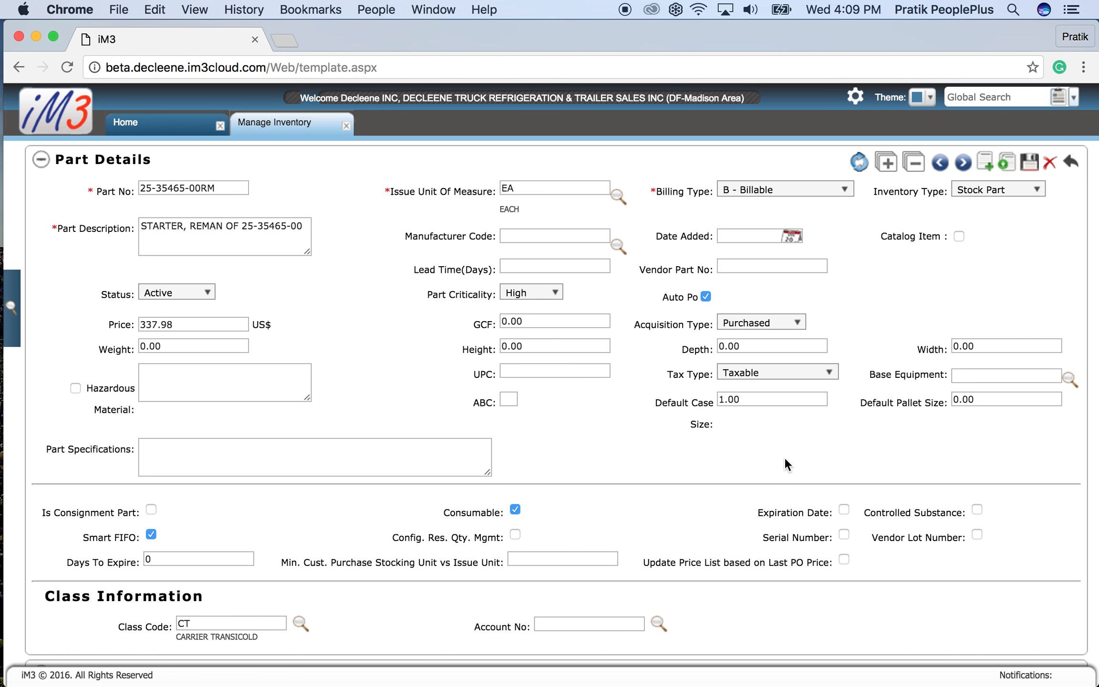
Step: Open a new entry form in the part's Supplemental Part section
scroll(785, 464, down, 10)
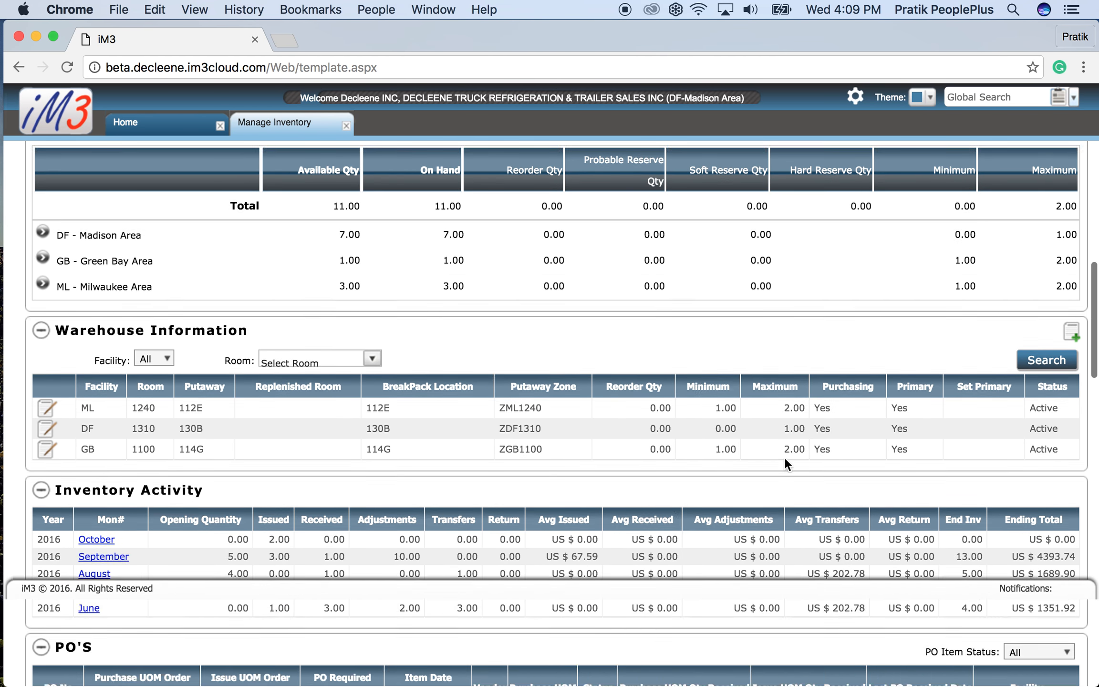
scroll(785, 464, down, 15)
scroll(785, 459, down, 10)
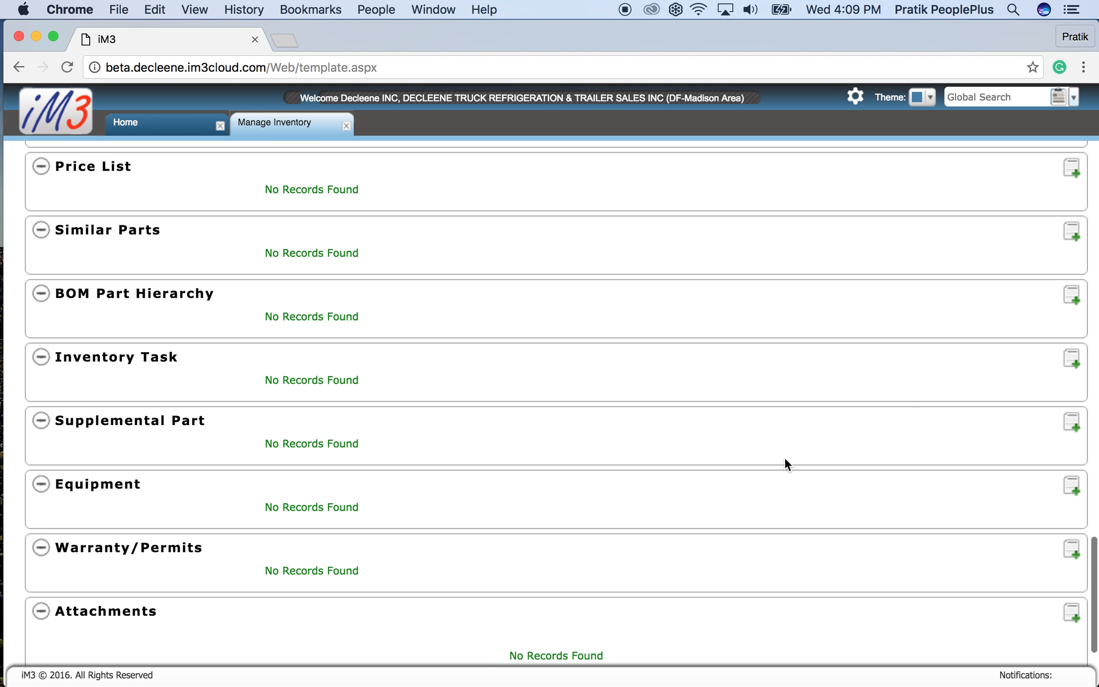
drag(260, 441, 394, 442)
click(394, 443)
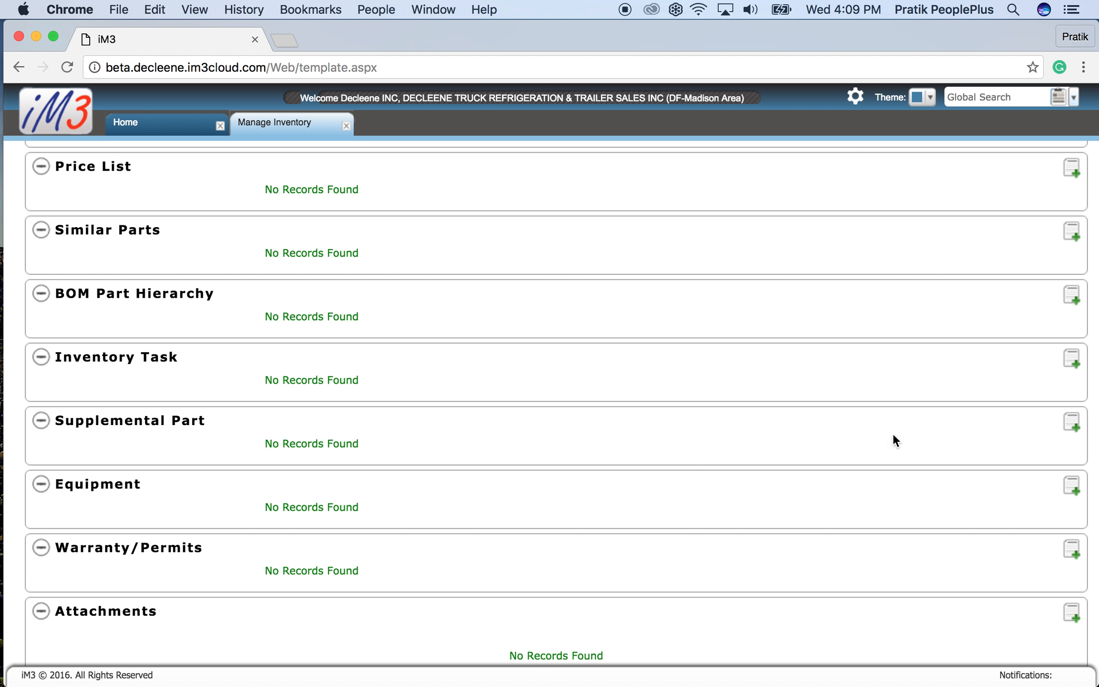
click(1073, 423)
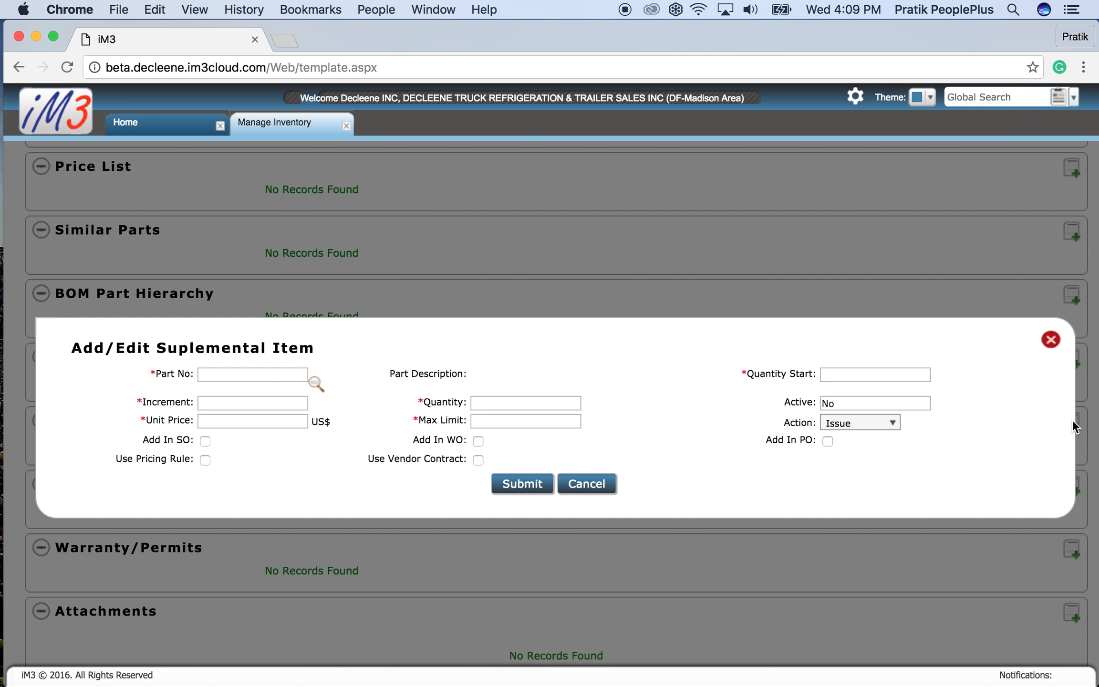
Step: Search the part lookup for 25-35465-00RMC, copy that number, and choose the matching part as the supplemental item
click(316, 381)
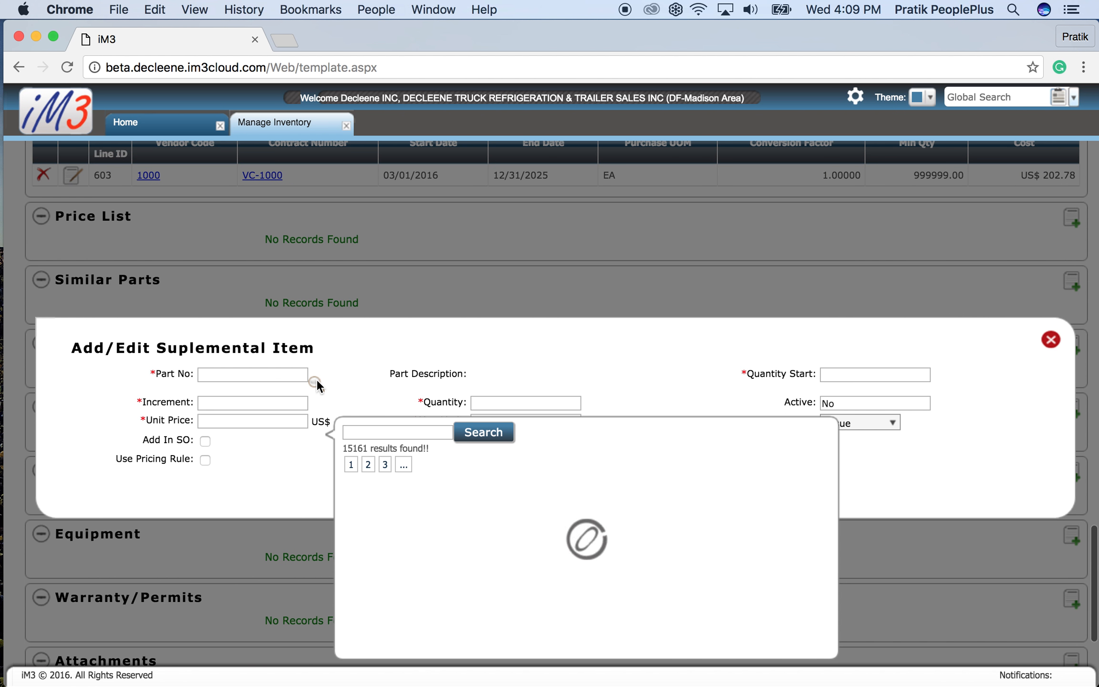
click(376, 435)
text(25-)
text(2)
text(5)
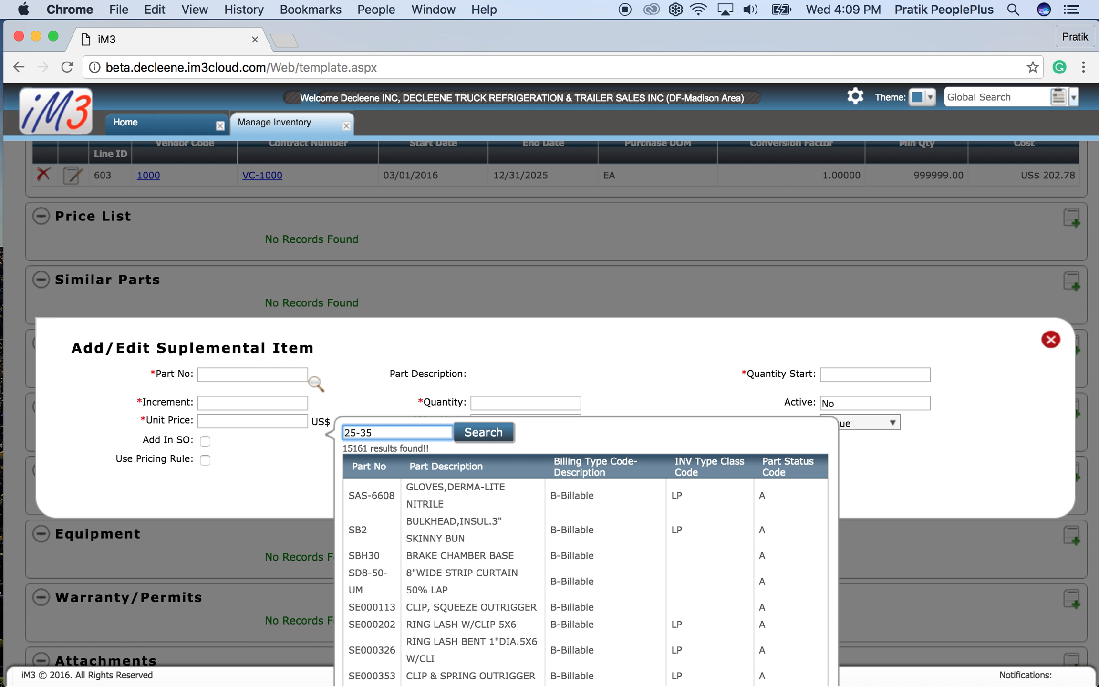
text(465-00RMC)
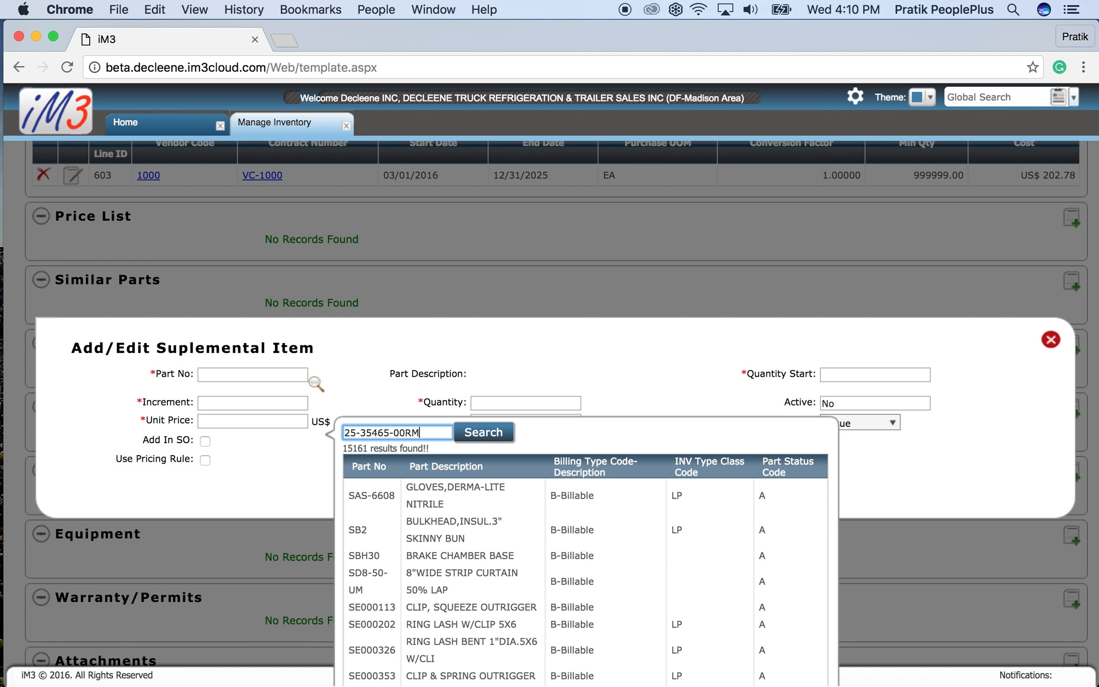
click(477, 434)
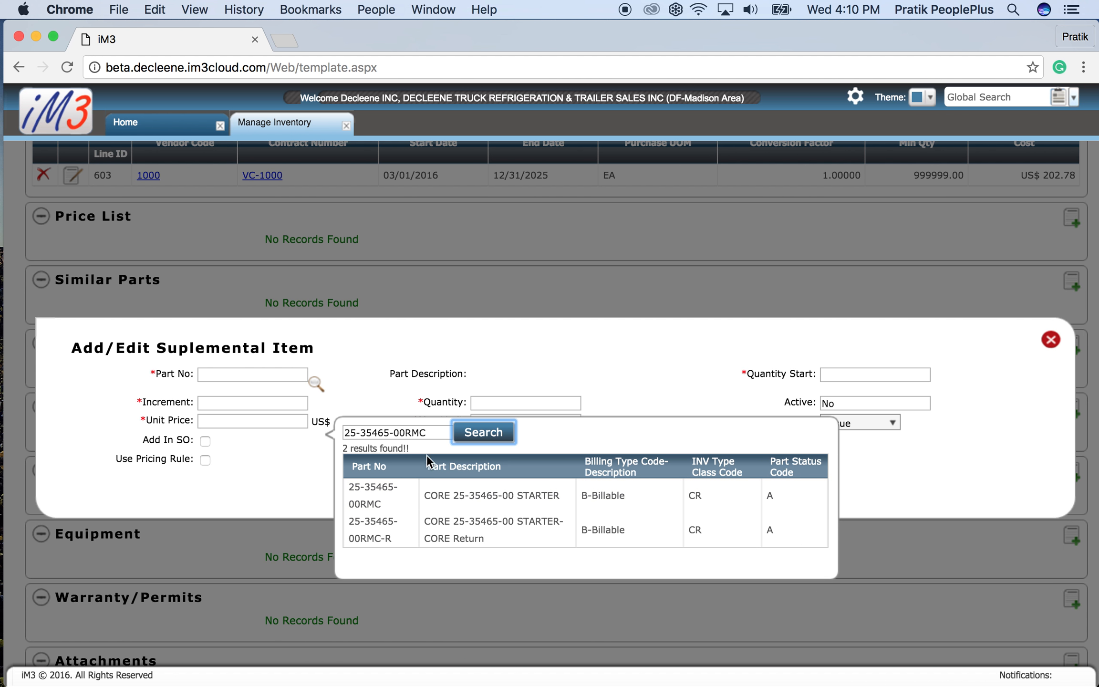
drag(427, 432, 329, 433)
key(super+c)
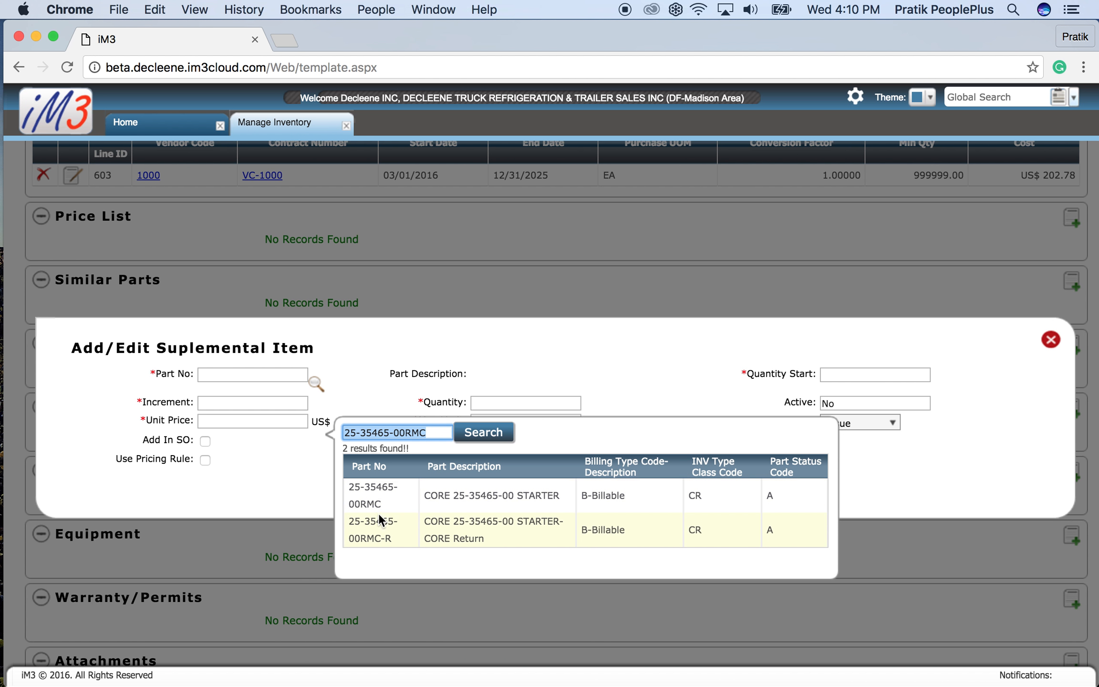
click(382, 501)
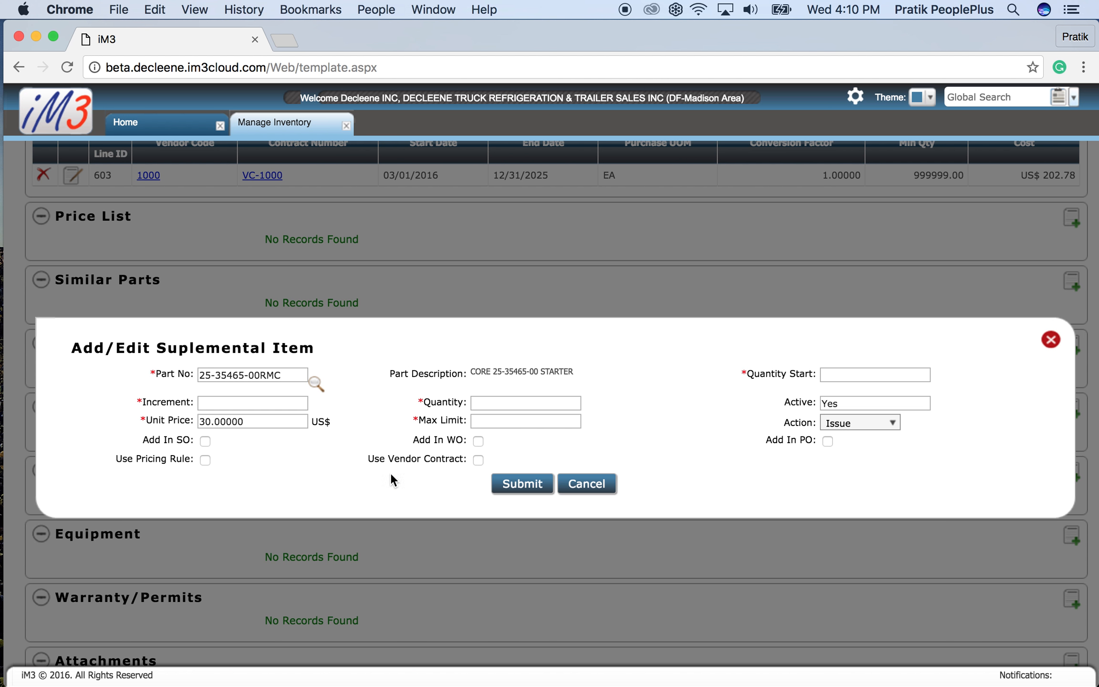
Step: Set the supplemental item's Quantity Start, Increment and Quantity to 1 and its Max Limit to 9999999
click(845, 374)
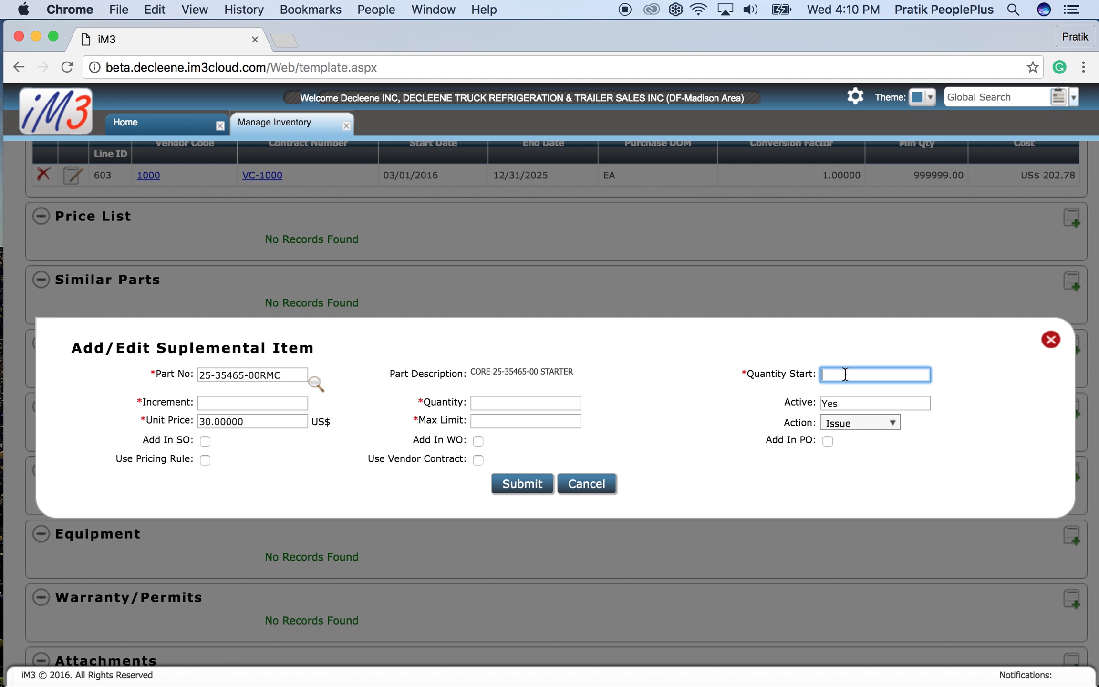
text(1)
click(266, 401)
text(1)
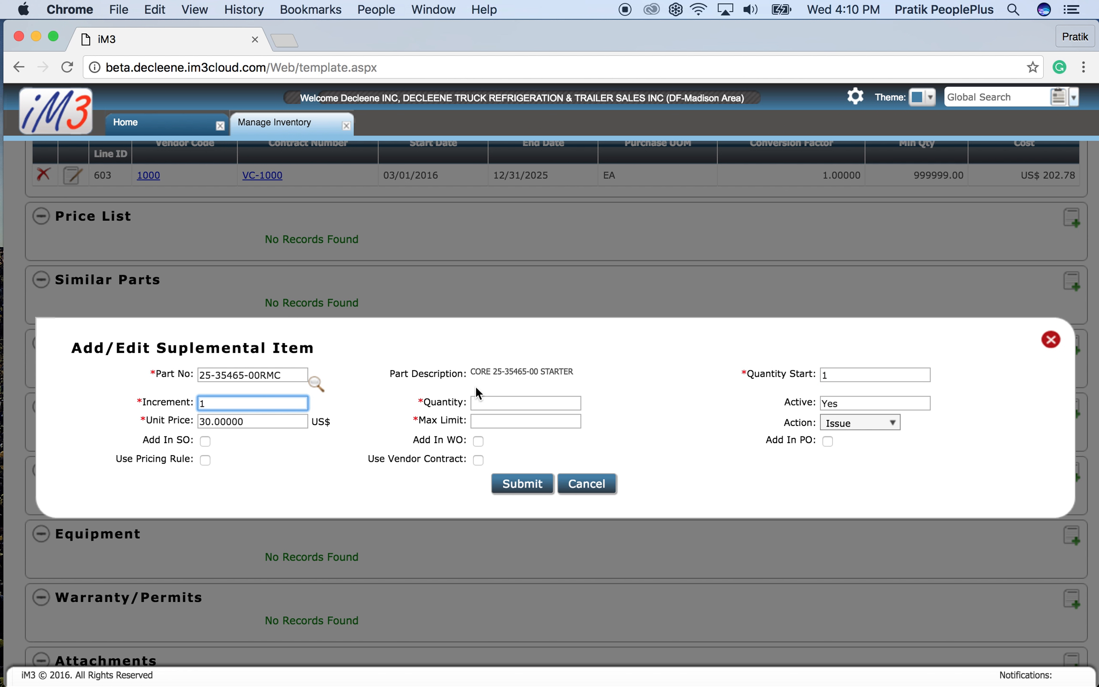
click(488, 403)
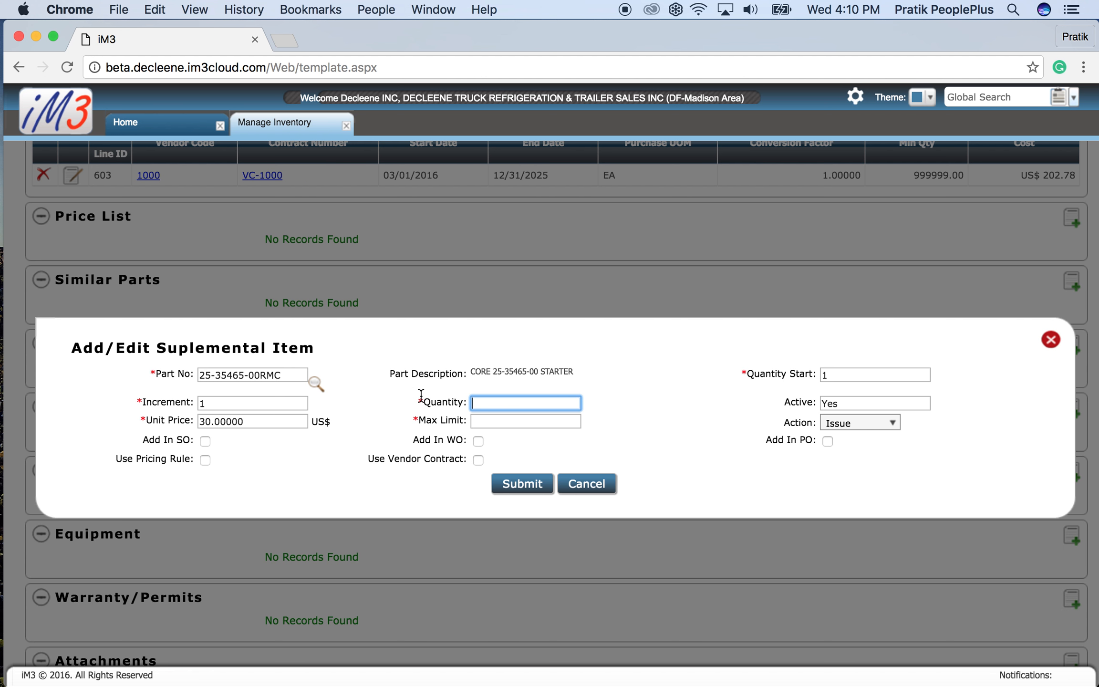
text(1)
click(506, 424)
text(9999999)
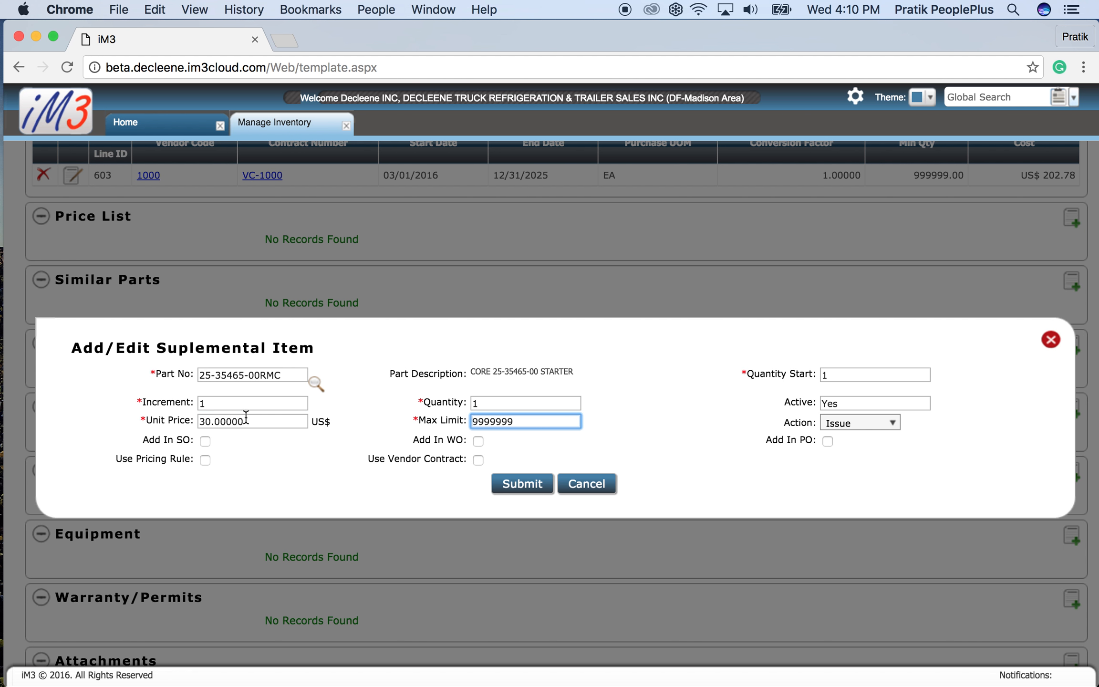
Step: Enable Add In SO and Add In WO for the supplemental item and submit it
drag(246, 419, 189, 420)
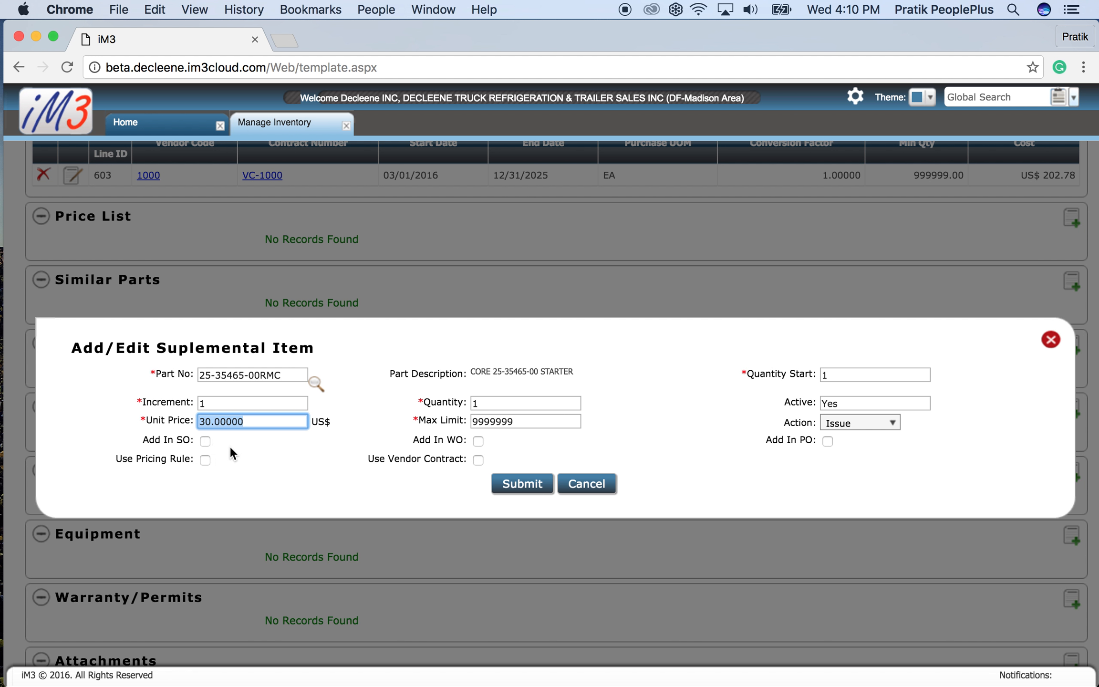
click(204, 441)
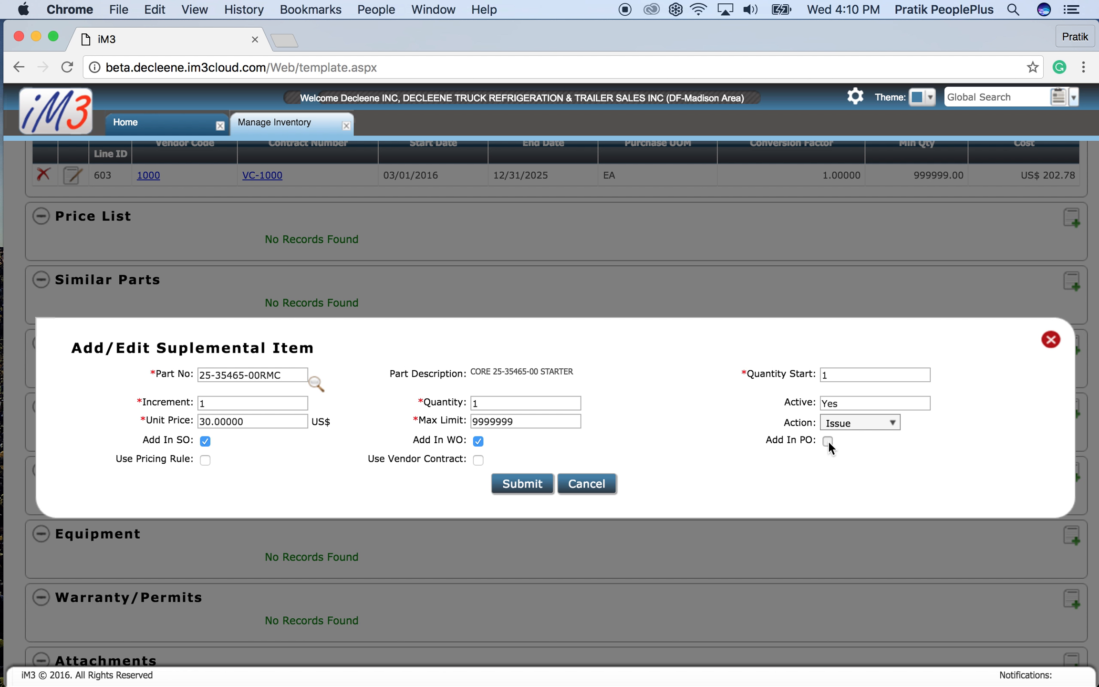
click(522, 484)
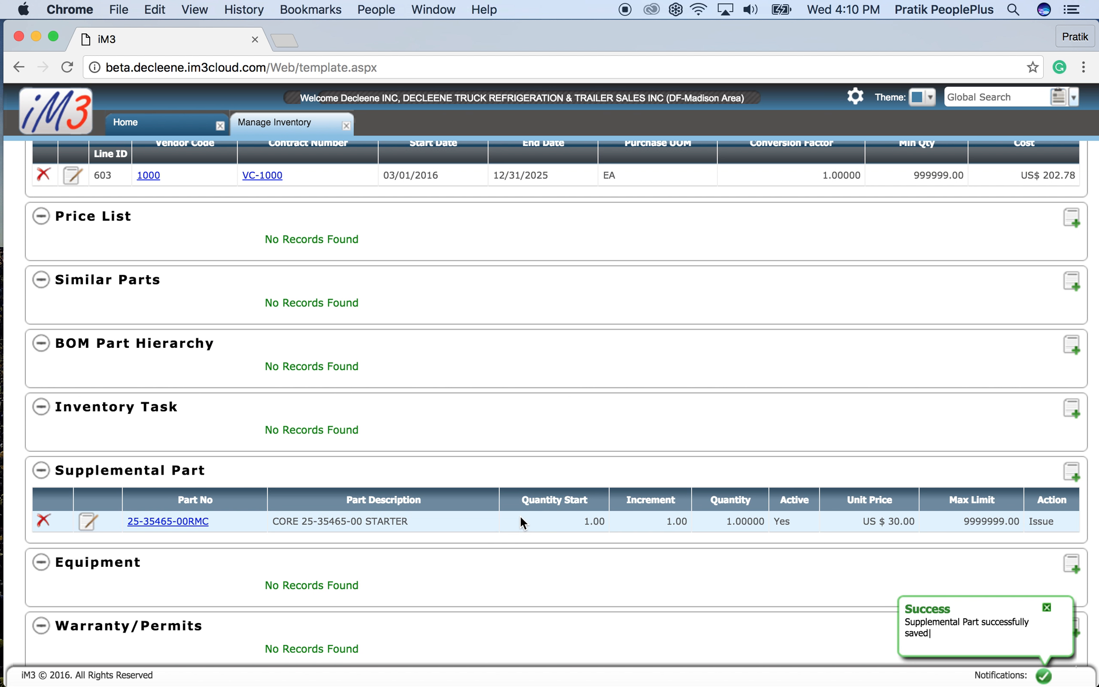
Step: Start a second supplemental item and choose part 25-35465-00RMC-R for it through the part lookup
double_click(1040, 521)
click(1067, 480)
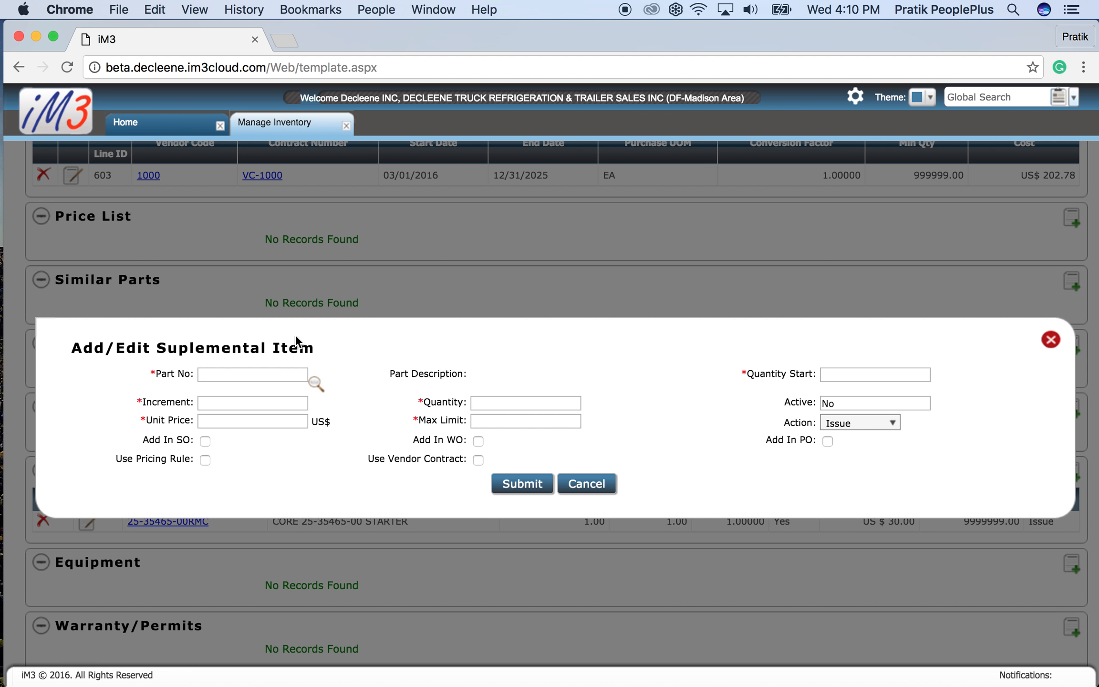
click(314, 383)
click(367, 432)
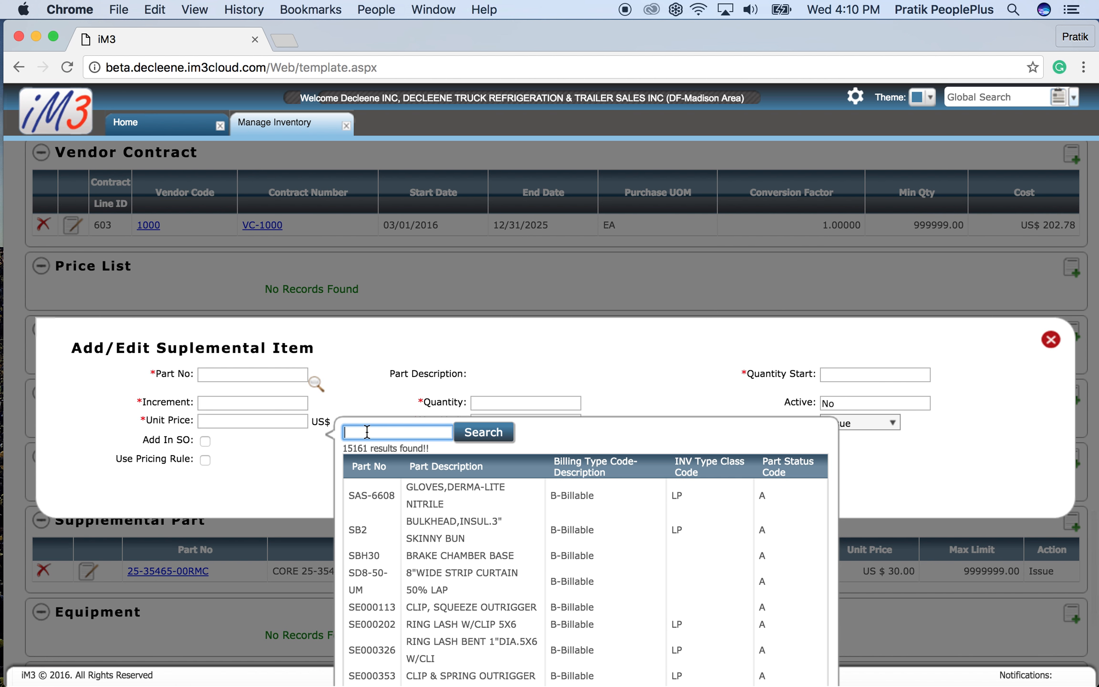
key(super+v)
text(R)
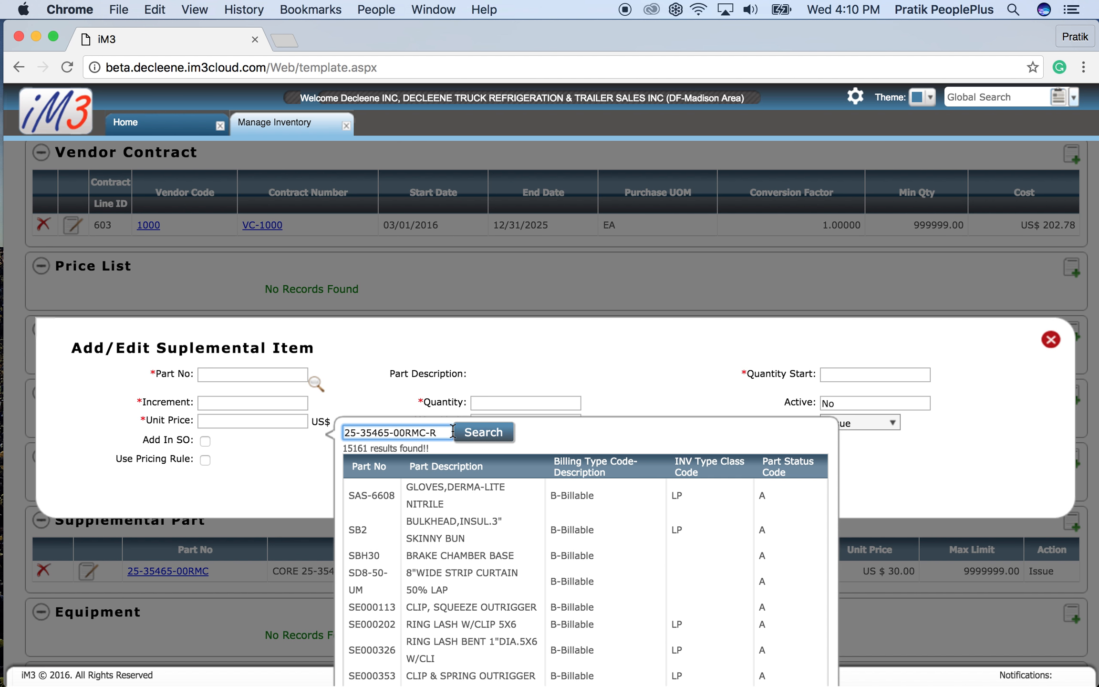
click(470, 430)
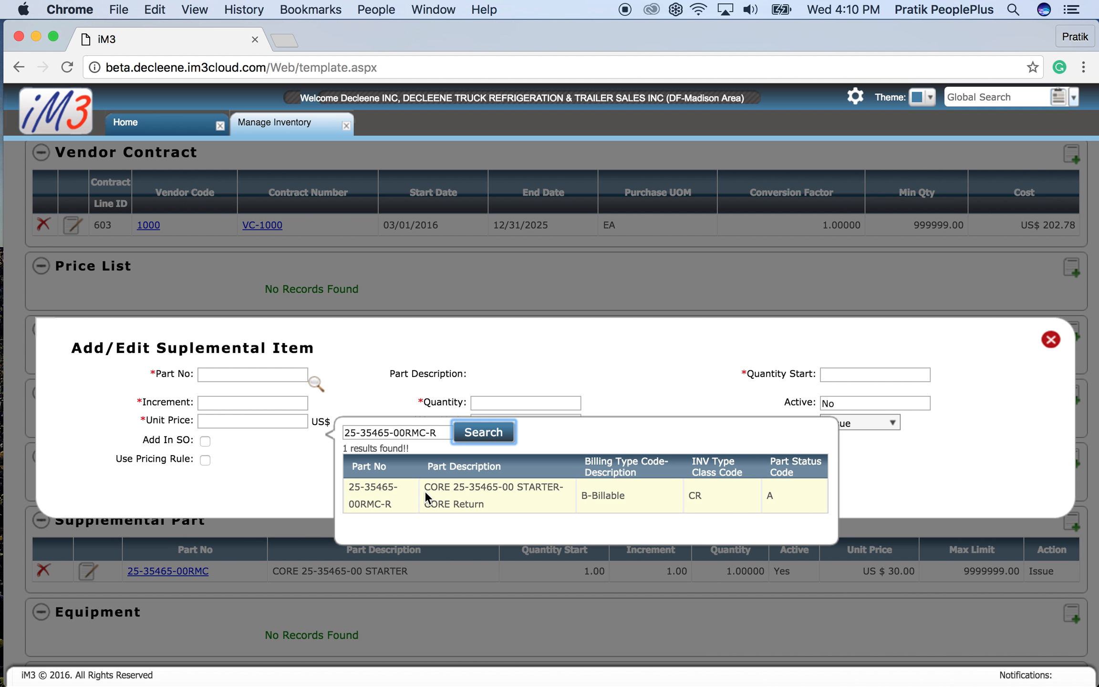
click(424, 491)
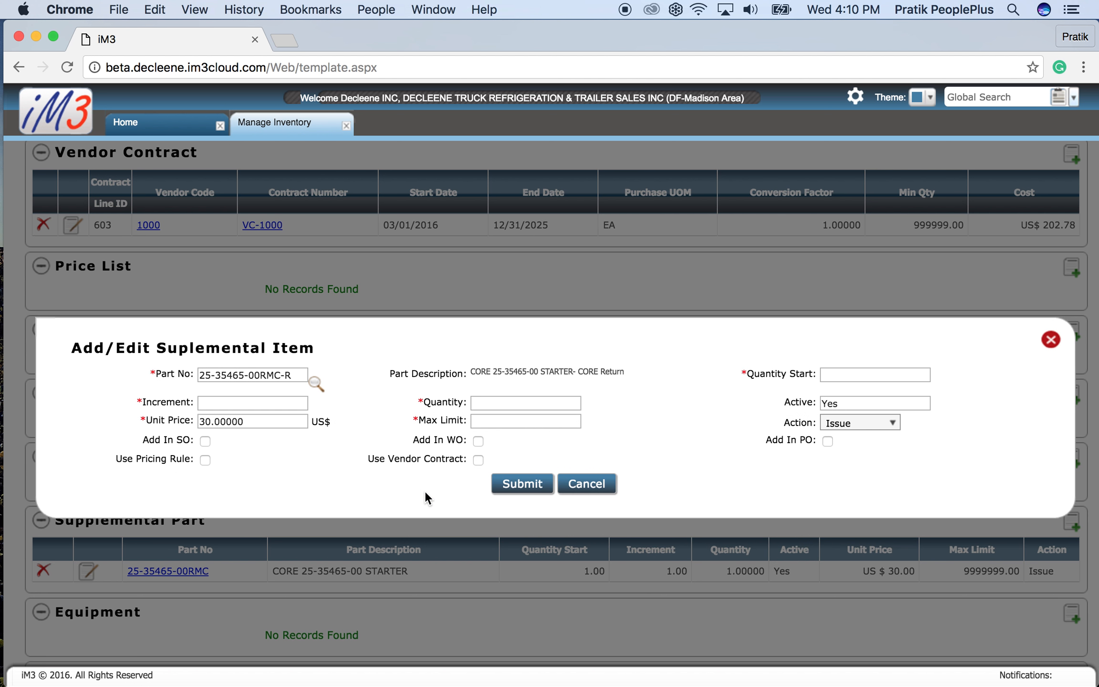
Step: Set the core return item's Quantity Start, Increment and Quantity to 1 and its Max Limit to 99999999
click(900, 374)
text(1)
click(289, 401)
text(1)
click(487, 401)
text(1)
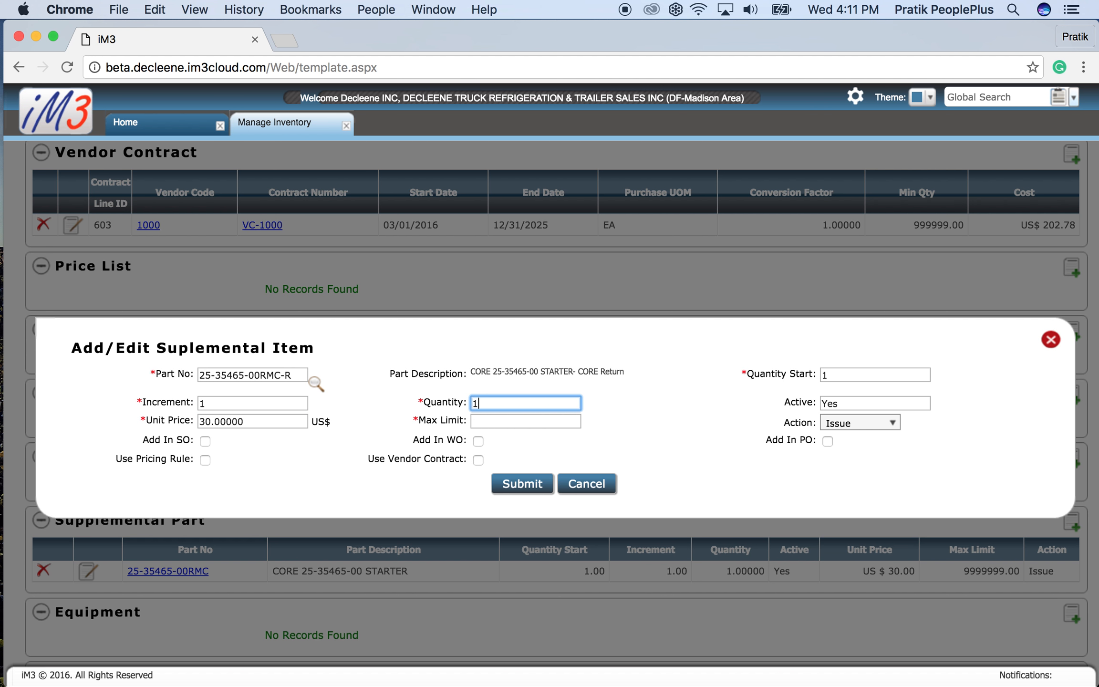
click(533, 422)
text(99999999)
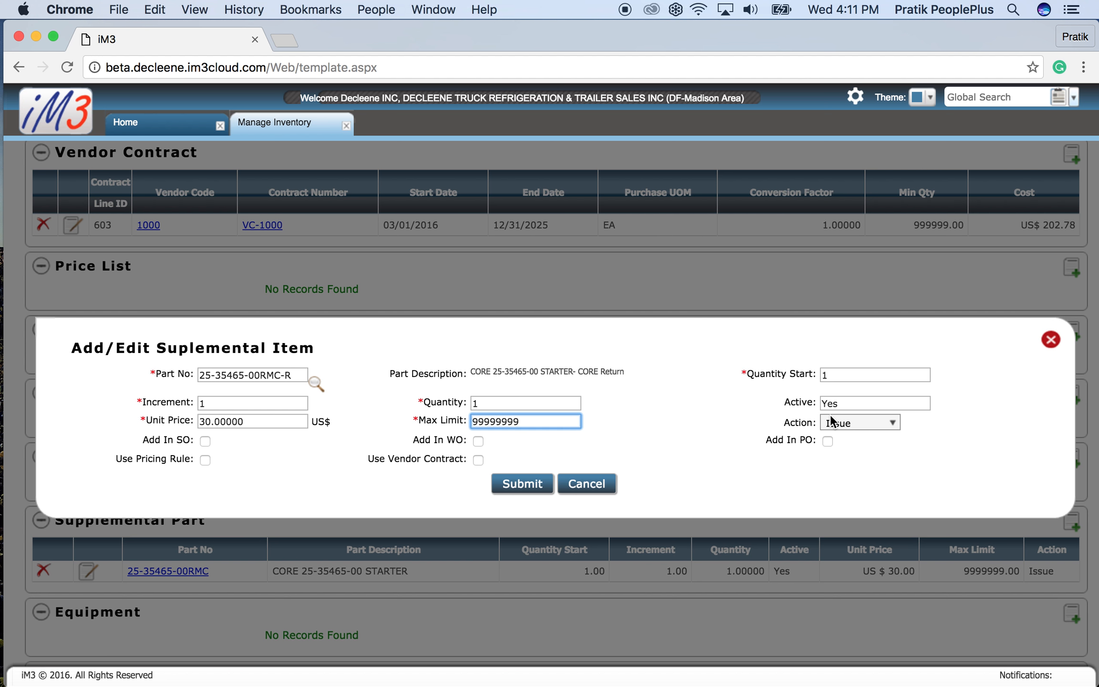
click(786, 422)
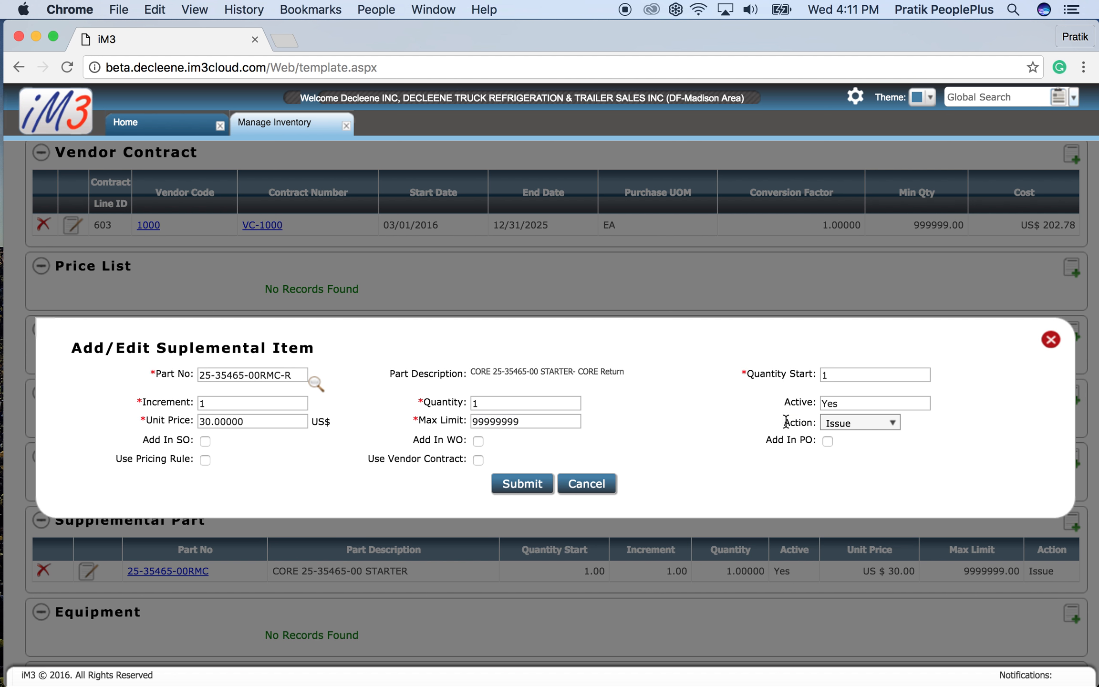
Step: Set the core return item's Action to Core Return, enable Add In SO and Add In WO, and submit the item
click(832, 427)
click(835, 457)
drag(256, 420, 180, 423)
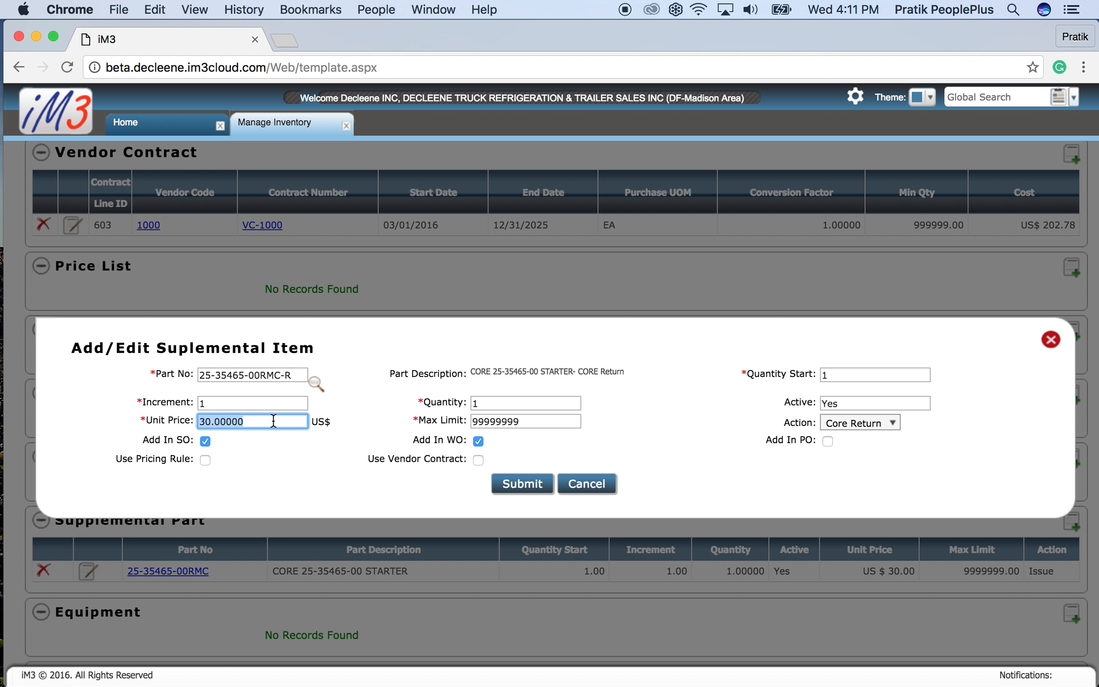
click(504, 482)
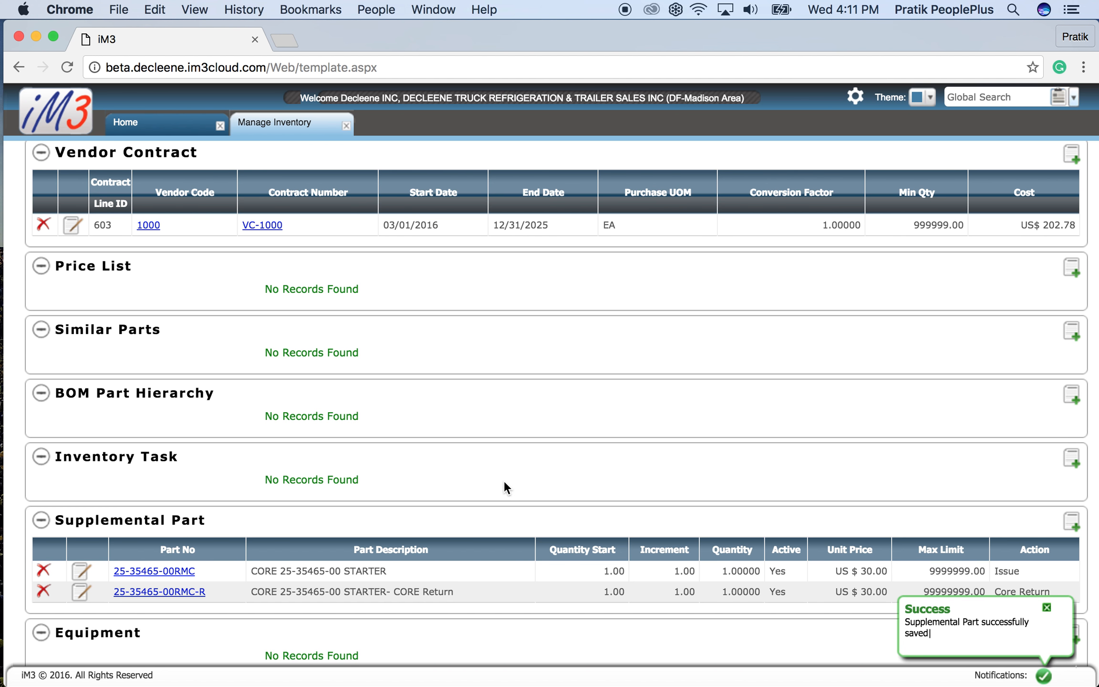
Step: Go to sales order management and start a new sales order
scroll(504, 480, down, 4)
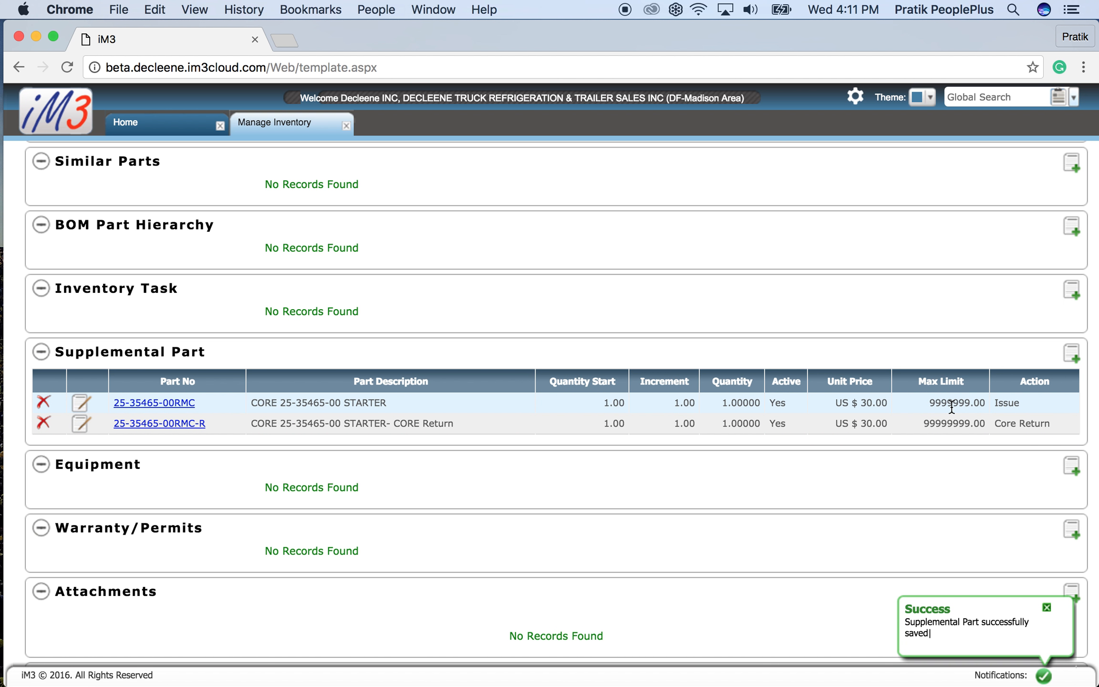
scroll(950, 411, up, 20)
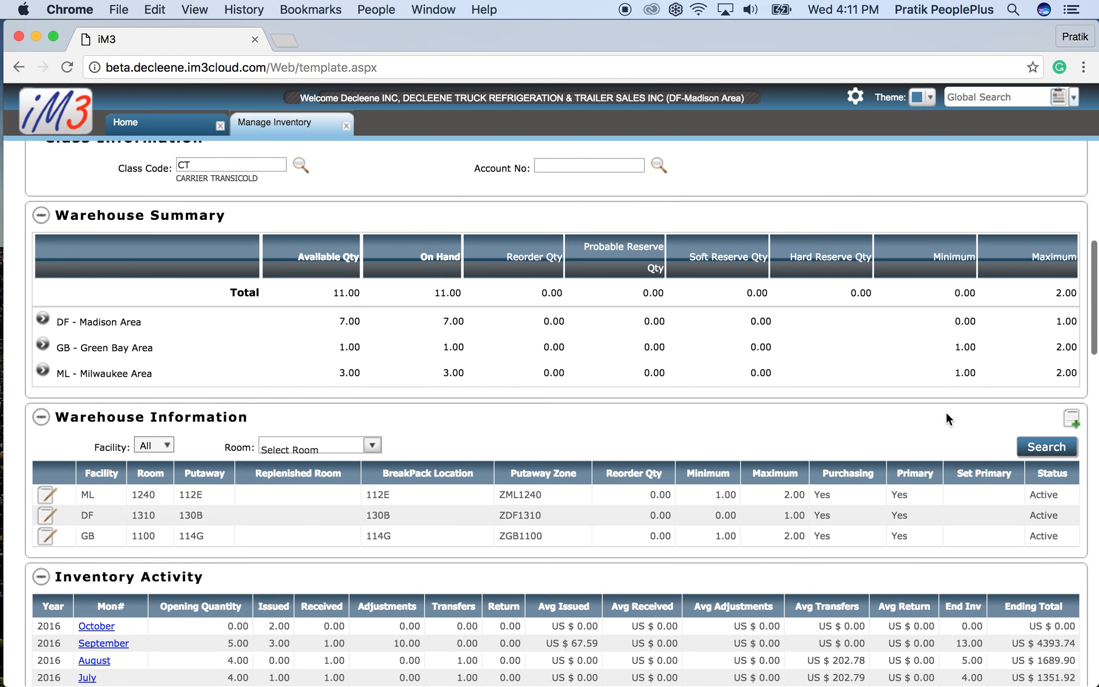
scroll(947, 412, up, 10)
drag(234, 187, 94, 188)
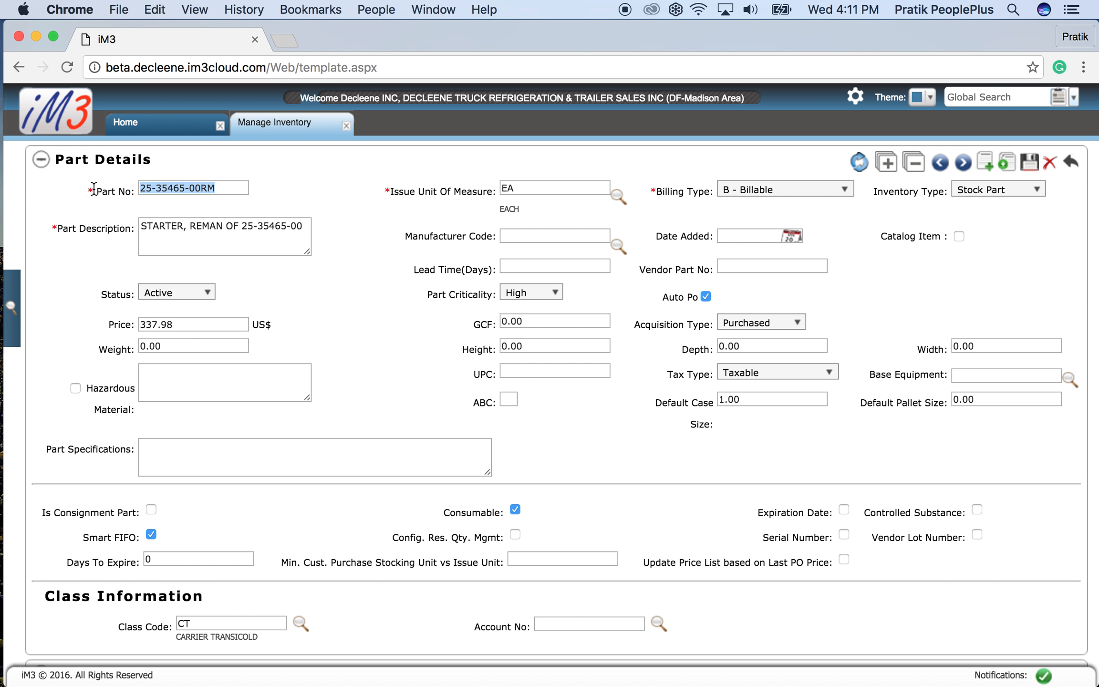
click(337, 174)
click(64, 113)
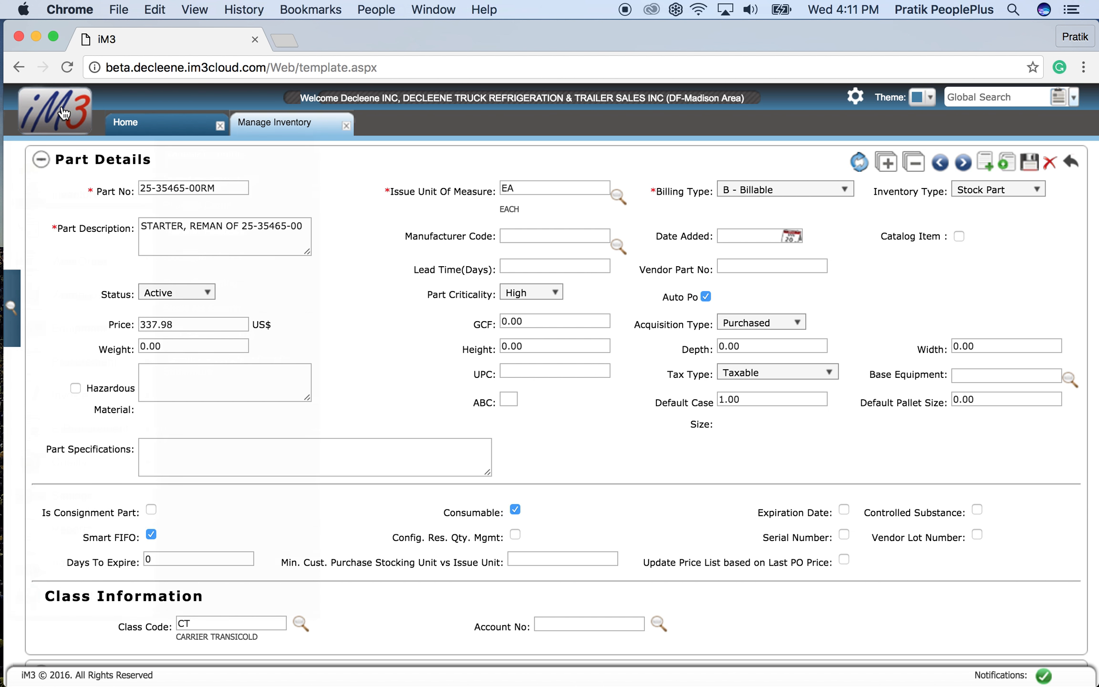
mouse_move(105, 229)
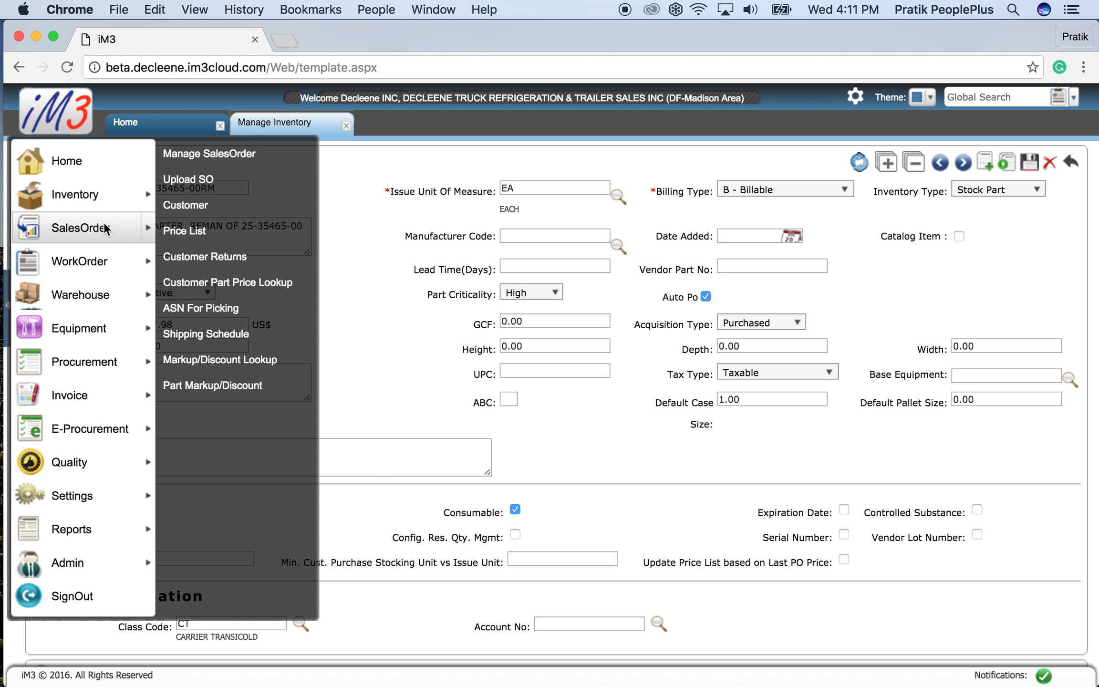
click(247, 156)
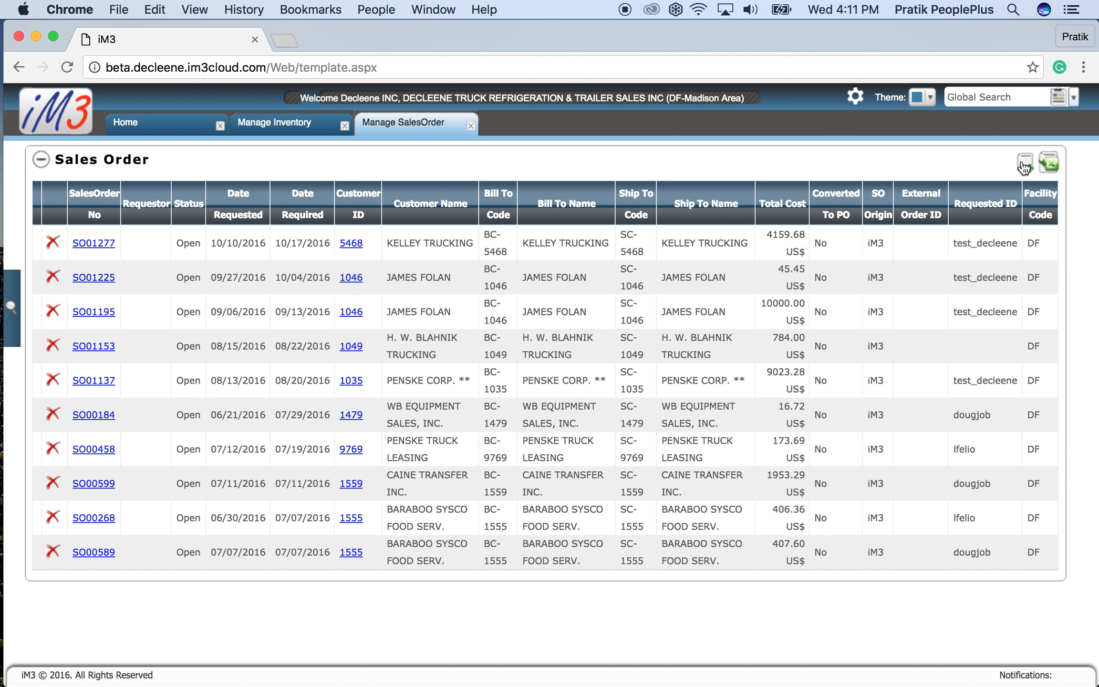
click(1024, 163)
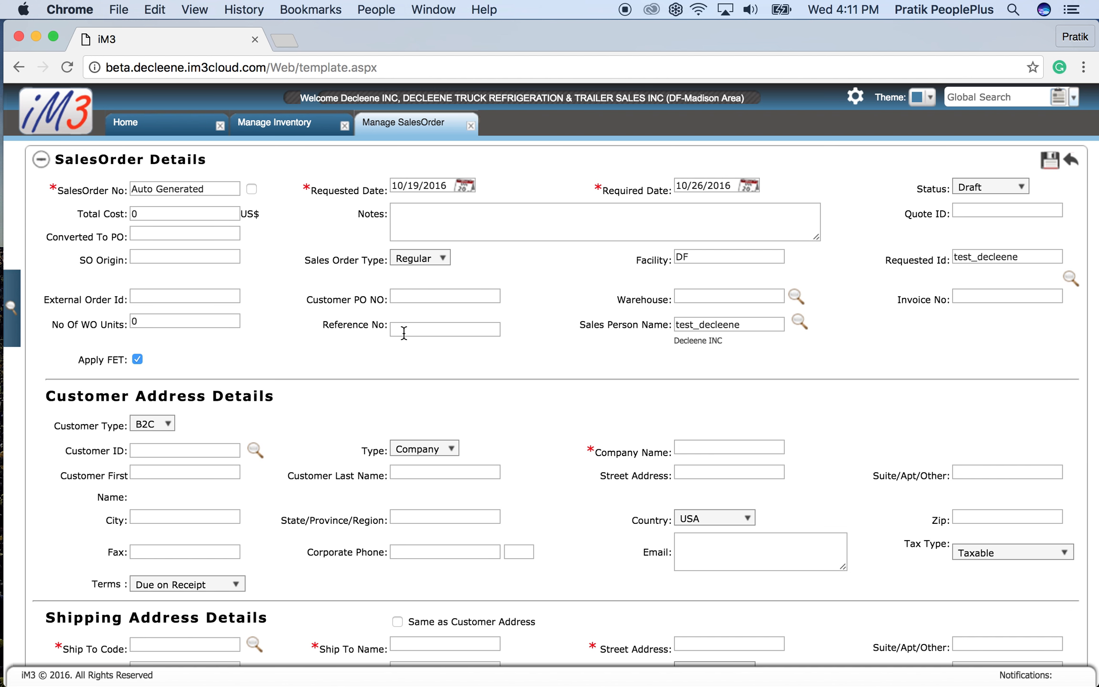
Step: Choose the last customer on the customer lookup's first page for the sales order and save the order
scroll(403, 333, down, 5)
click(252, 334)
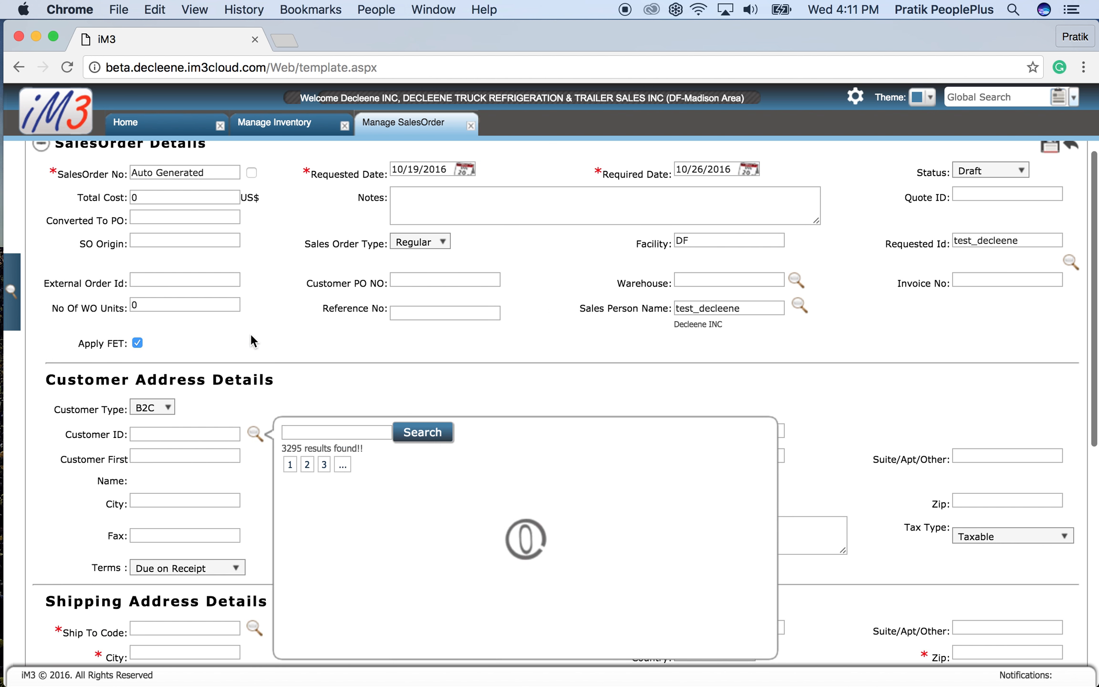
scroll(402, 554, down, 3)
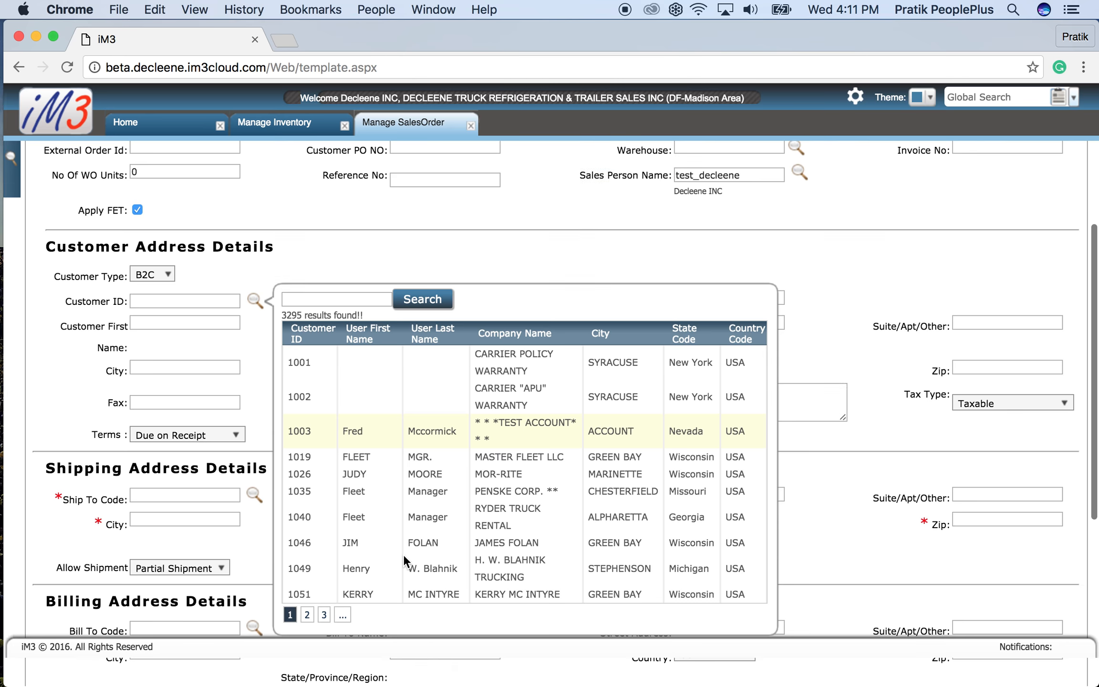
click(385, 569)
scroll(720, 370, down, 2)
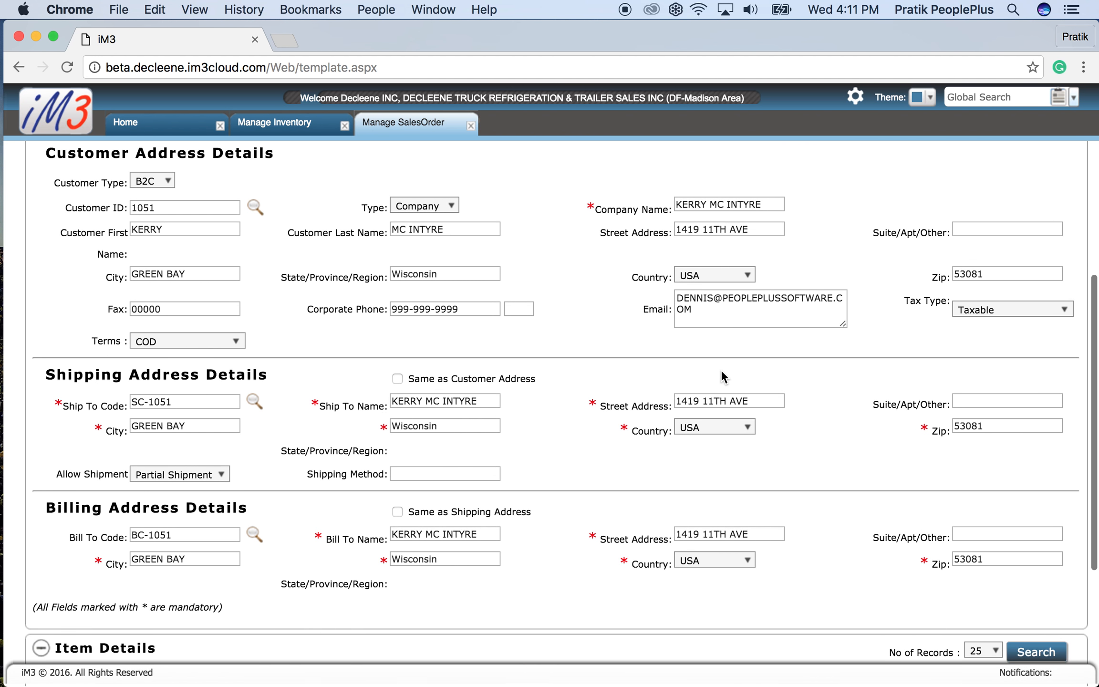
scroll(721, 370, up, 5)
click(1052, 161)
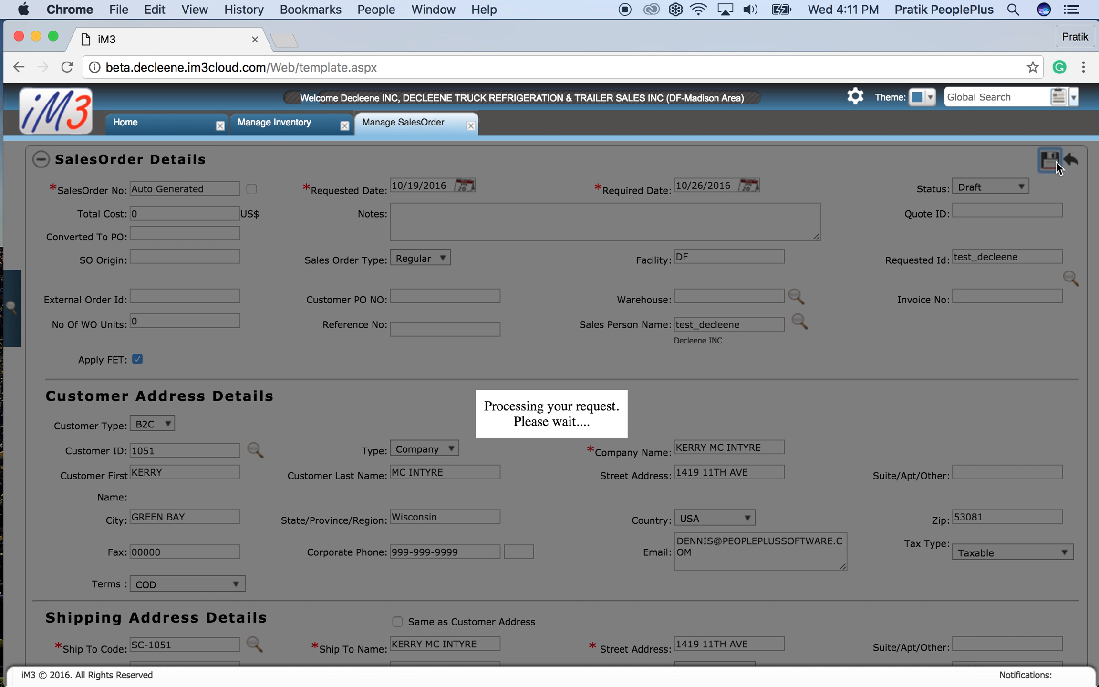
Step: Add part 25-35465-00RM to the sales order as an item through the part lookup and save the item
scroll(946, 385, down, 2)
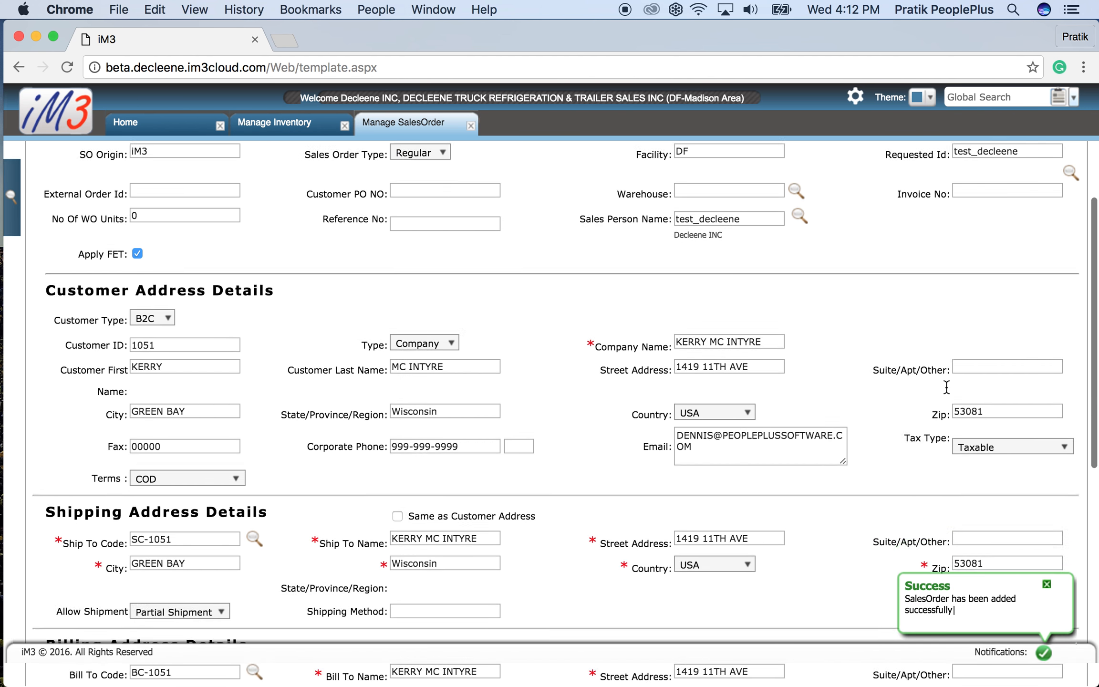
scroll(946, 385, down, 8)
click(1064, 364)
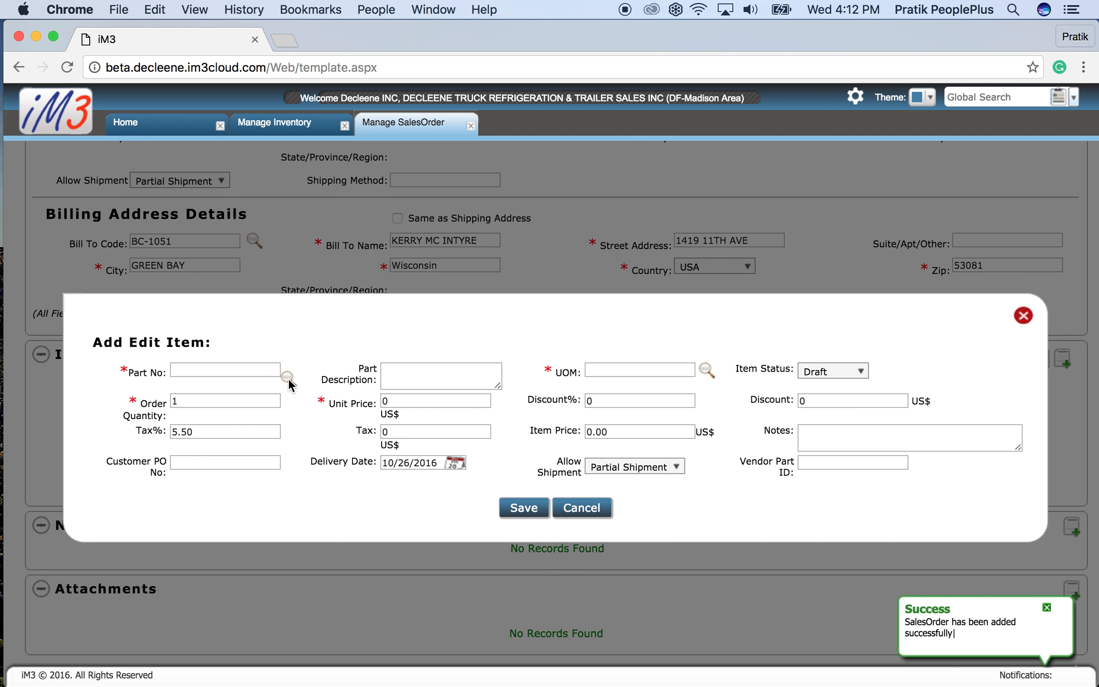
click(288, 377)
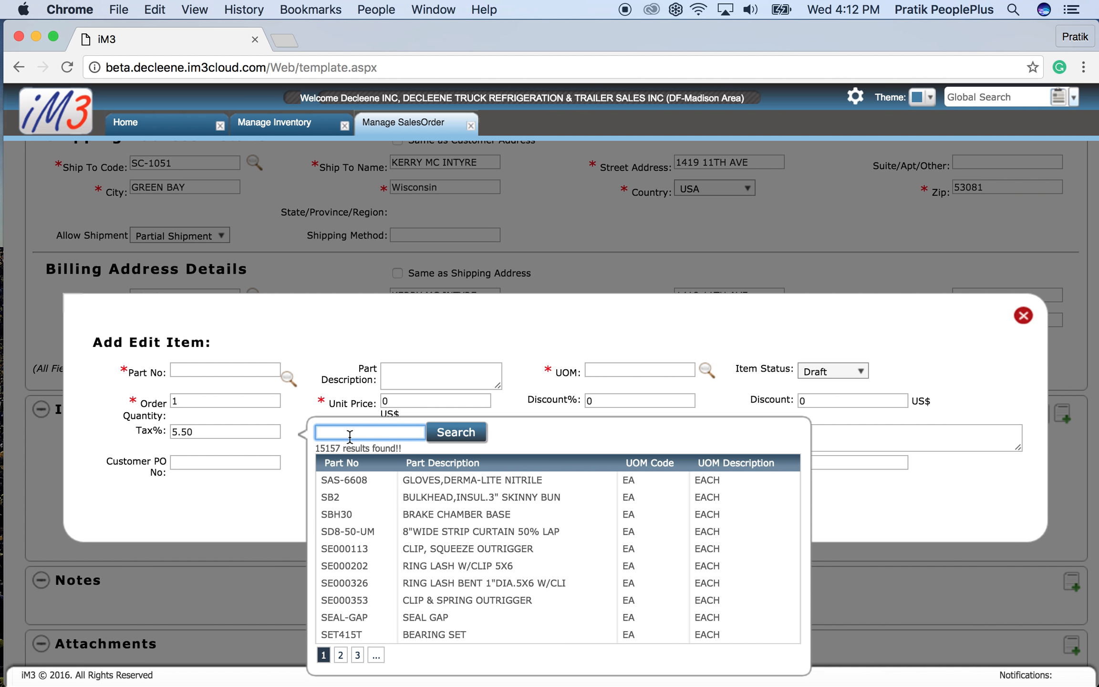
text(25-35465-00RMC)
click(456, 431)
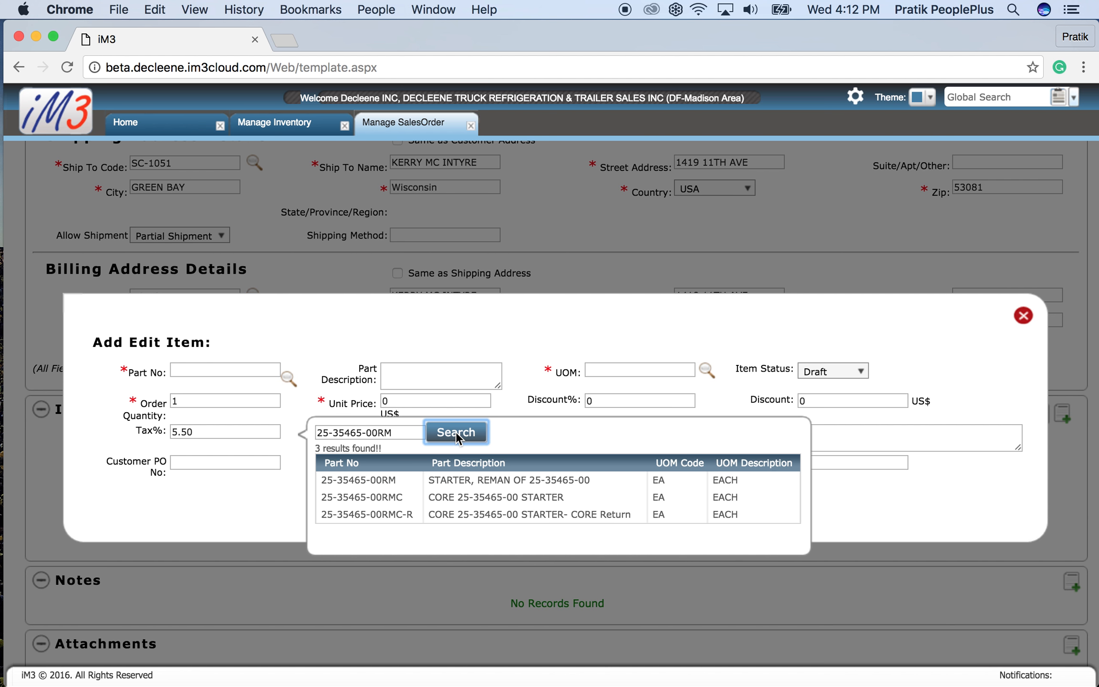
click(419, 479)
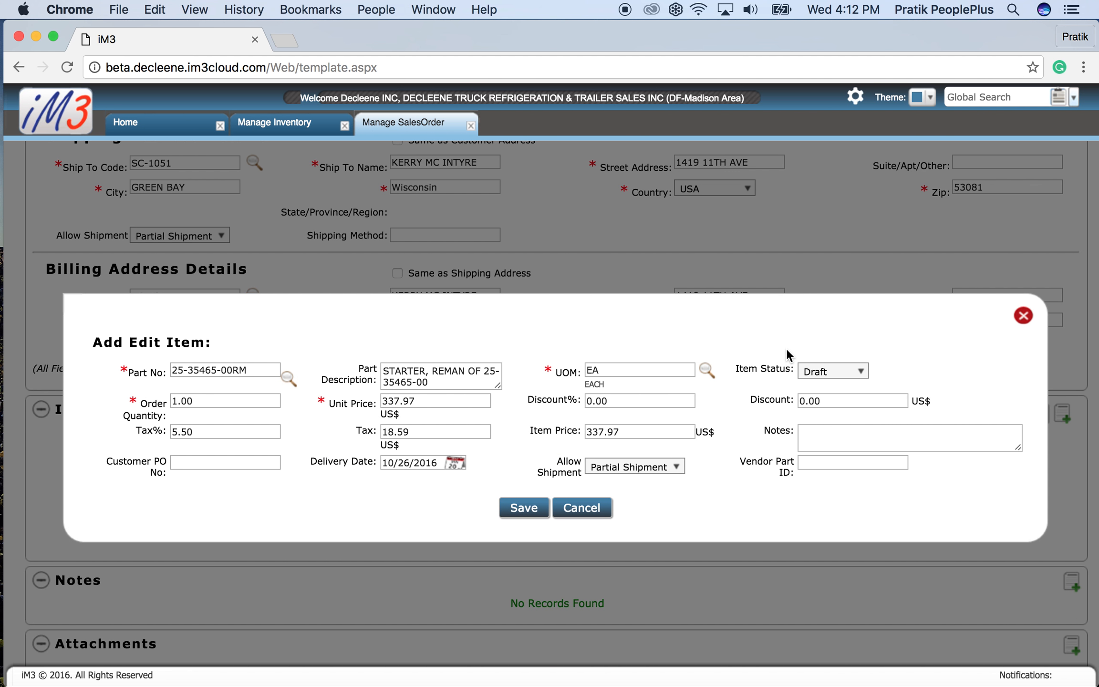
click(529, 510)
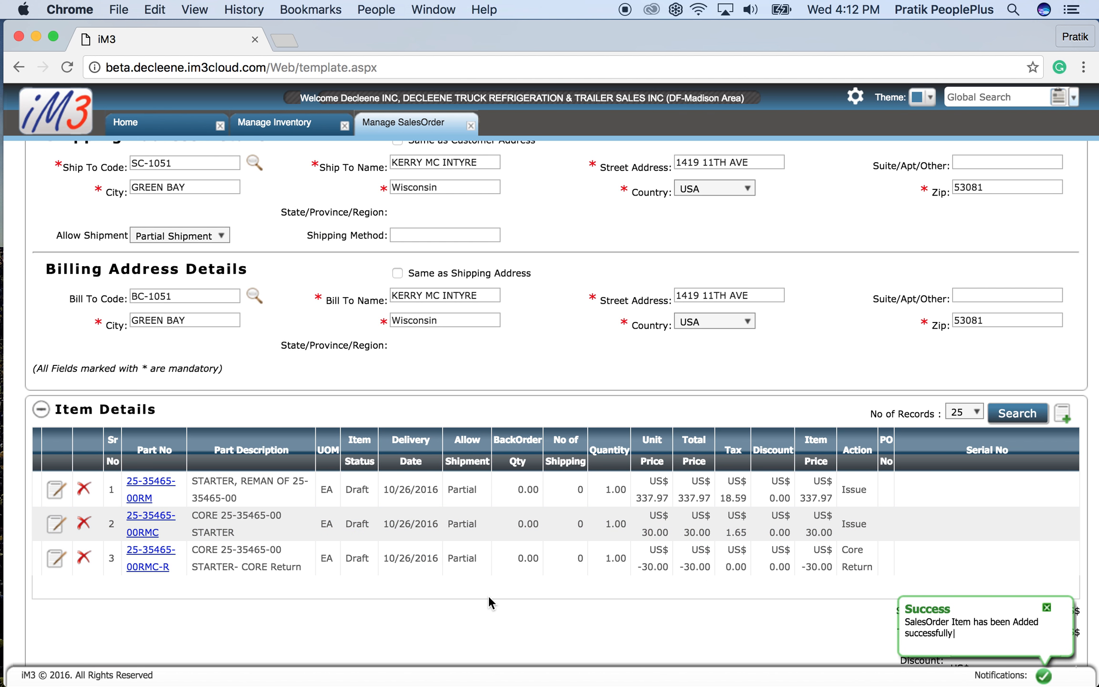
Step: Check the core return line's item price, set the sales order's status to Open, and save the order
scroll(488, 595, down, 3)
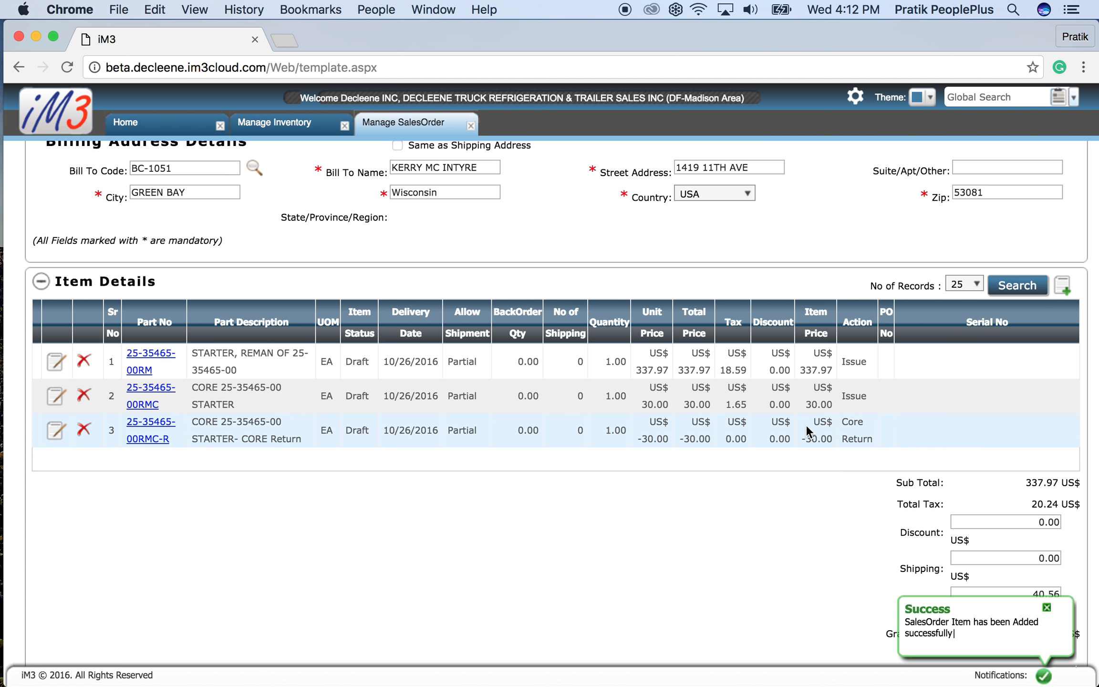
drag(803, 435, 835, 439)
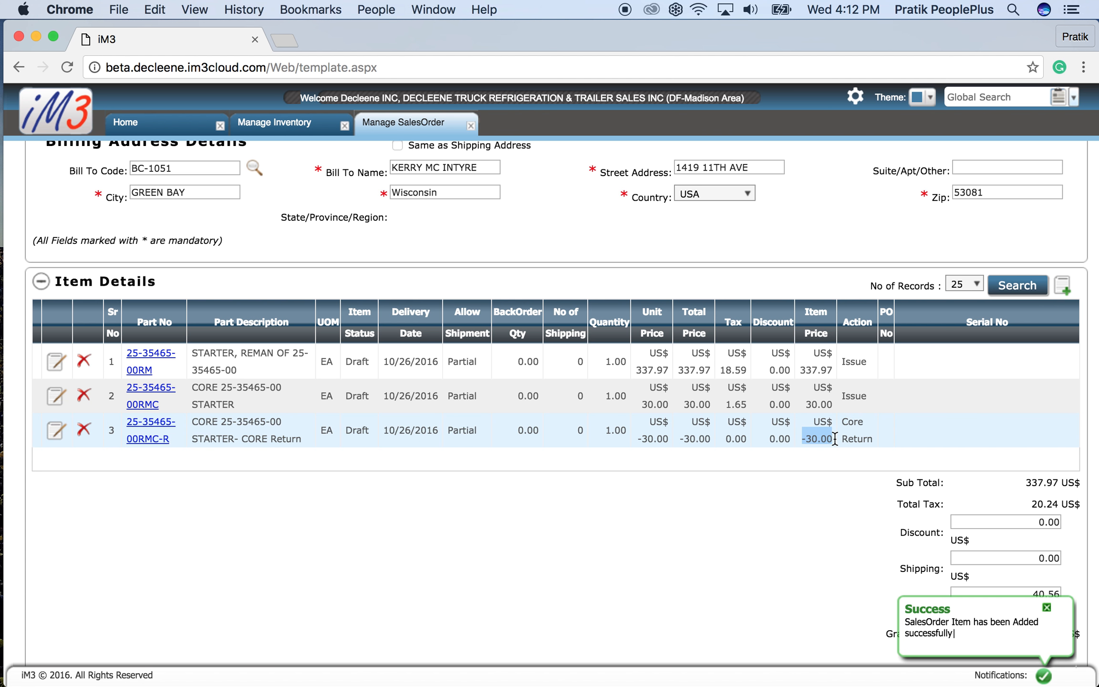
click(790, 547)
scroll(789, 545, up, 10)
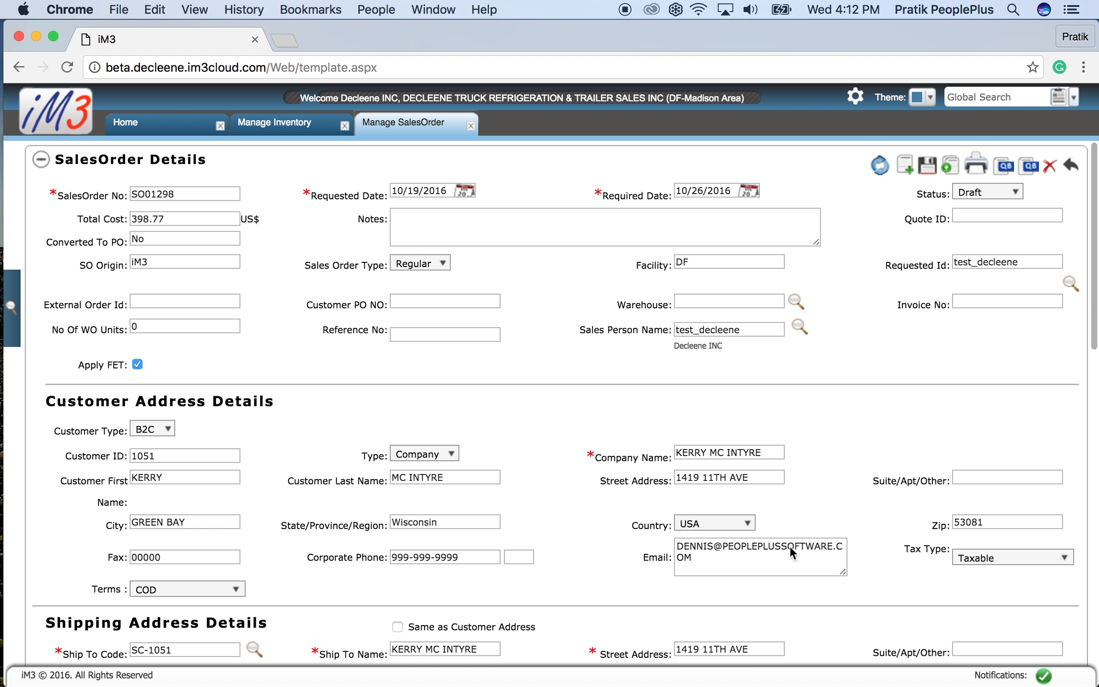
click(978, 192)
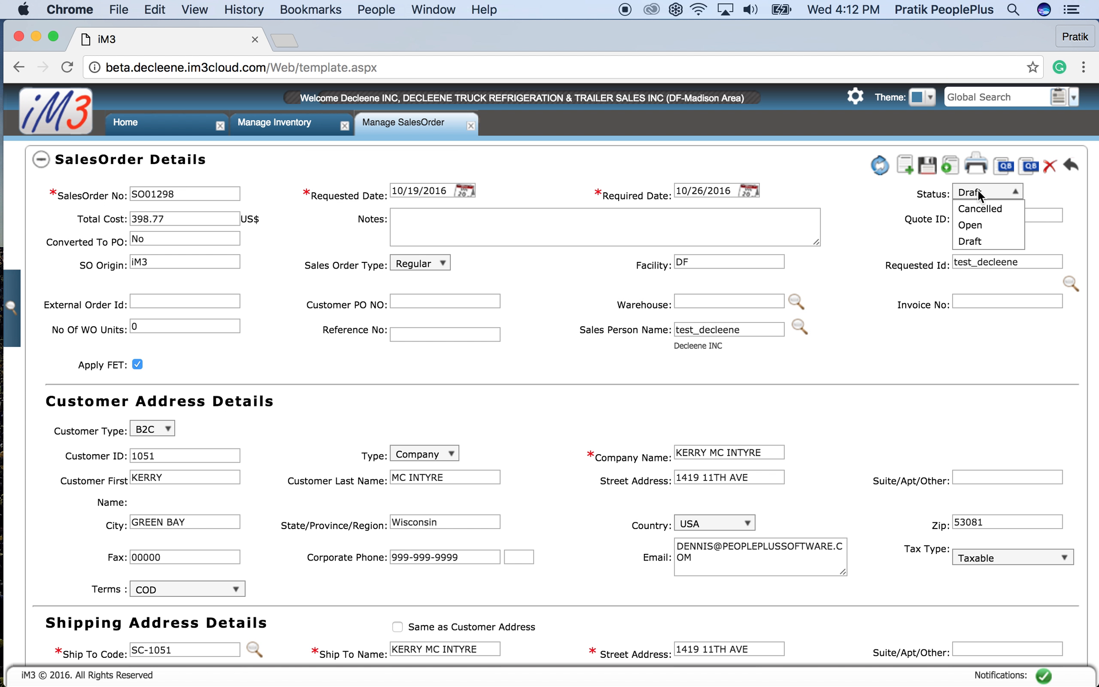
click(977, 223)
click(929, 167)
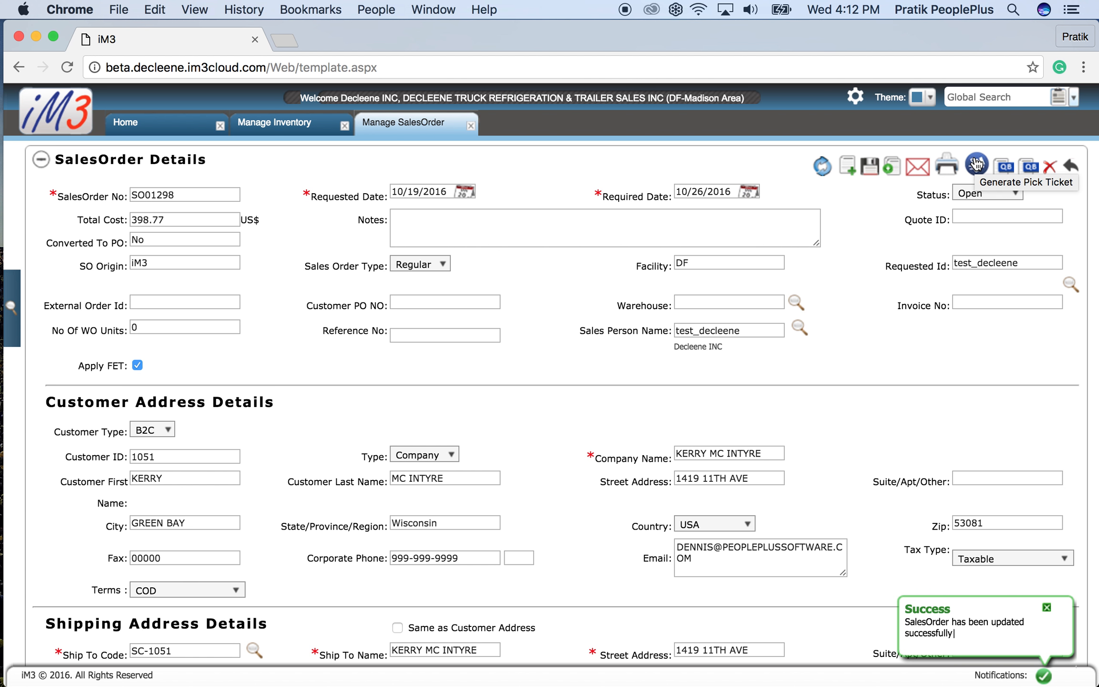
Step: Generate the sales order's pick ticket and view the downloaded PDF
click(976, 164)
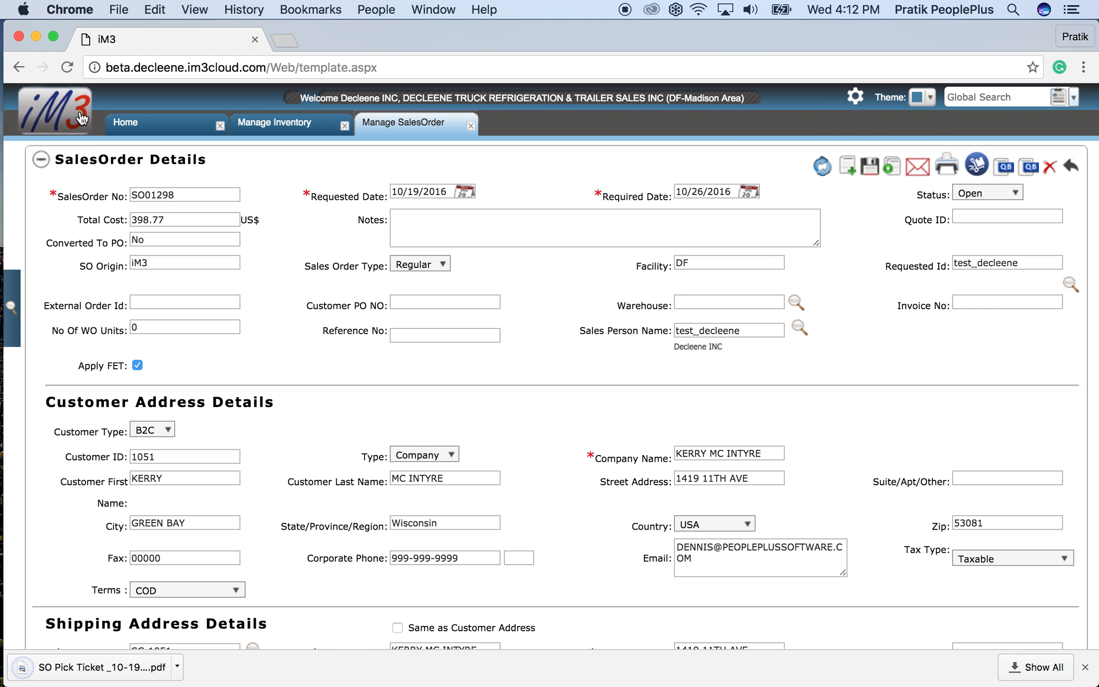
click(103, 668)
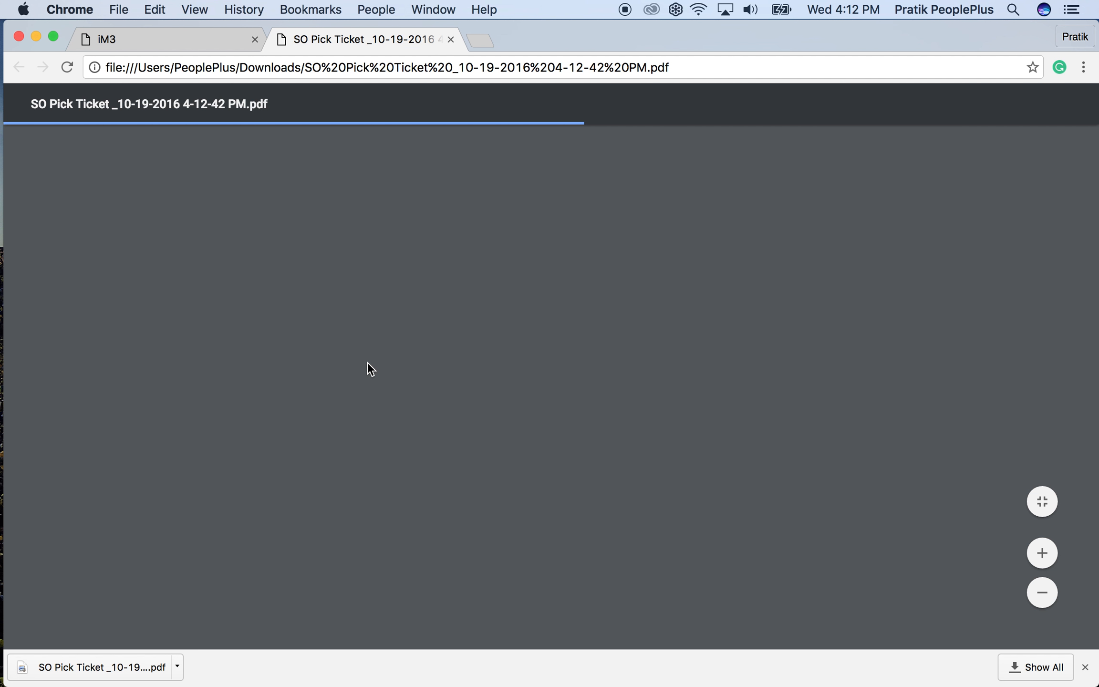
scroll(367, 362, down, 1)
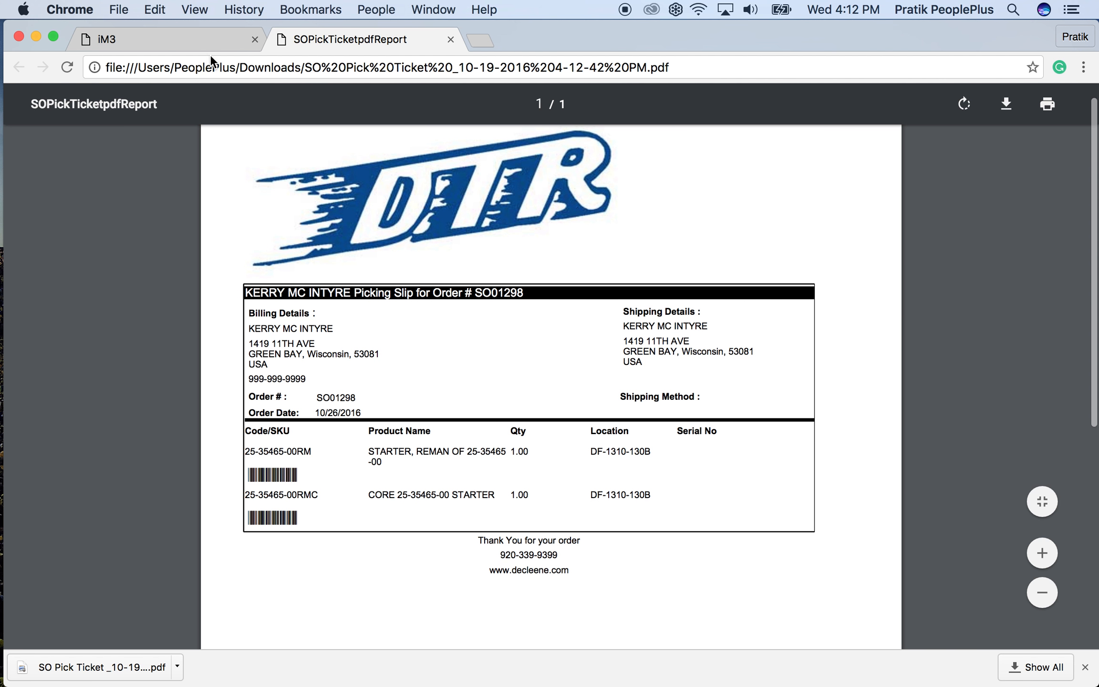
Step: Return to iM3, issue the order's starter and core part on the warehouse Issue Product page, and close that page
click(190, 39)
click(55, 110)
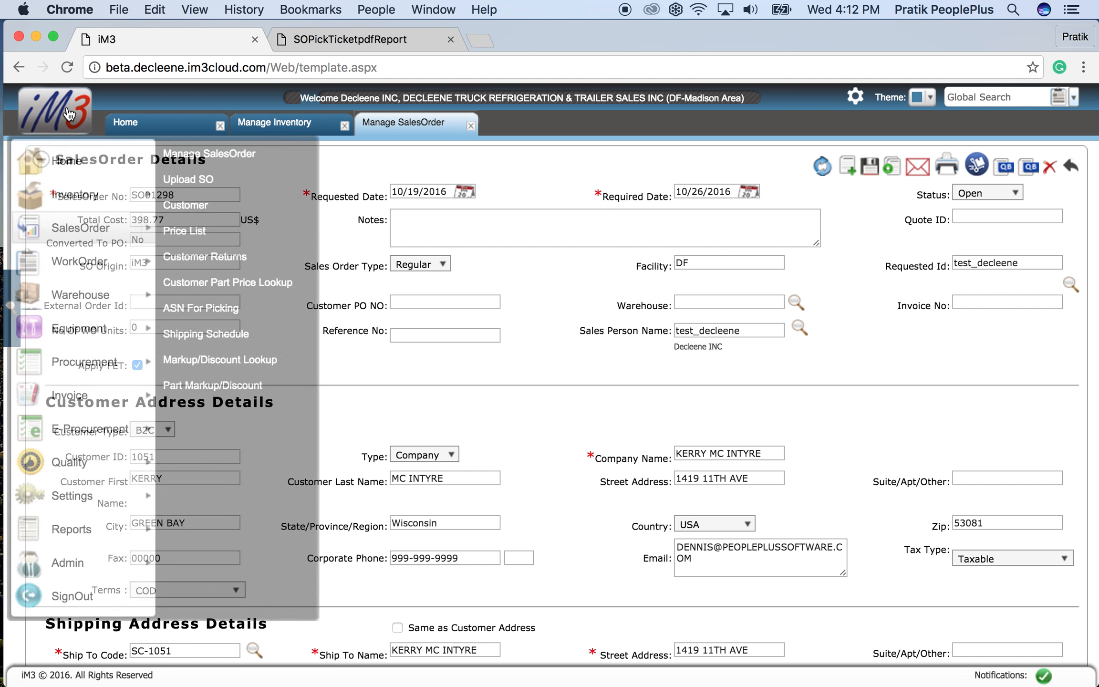
mouse_move(92, 296)
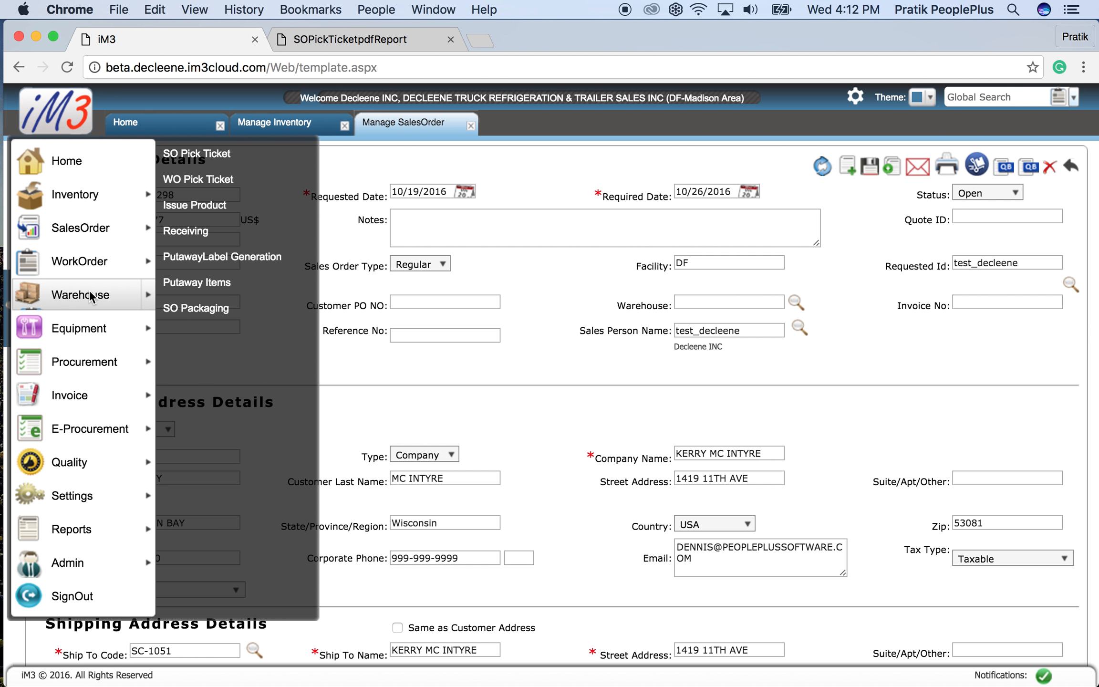
click(264, 208)
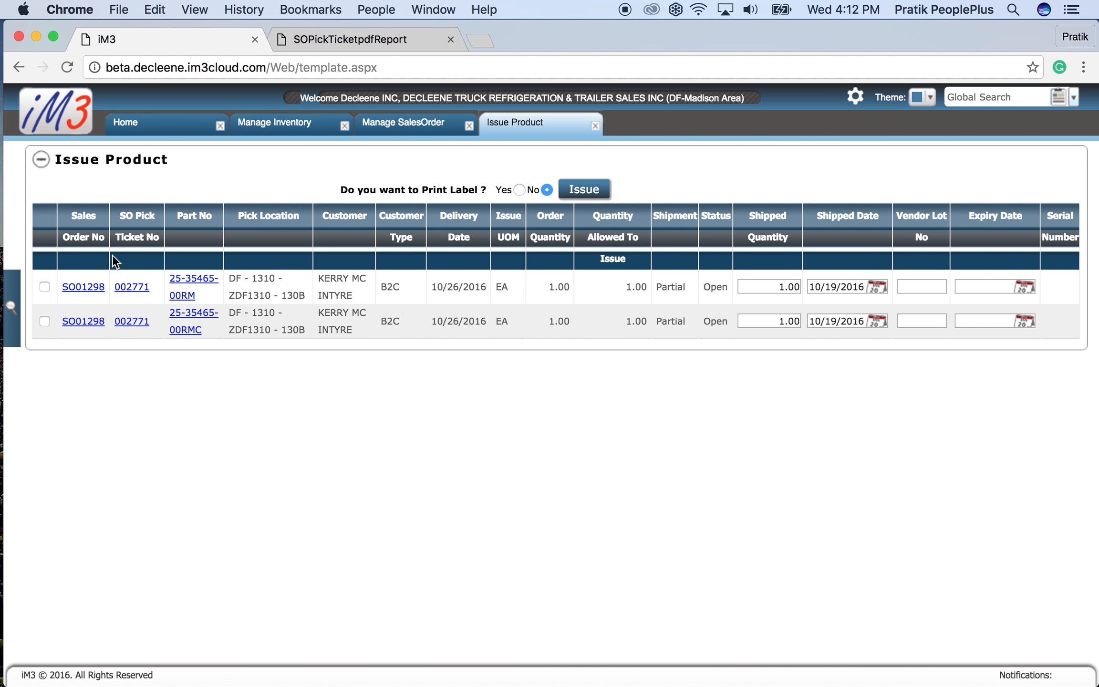
click(44, 287)
click(582, 185)
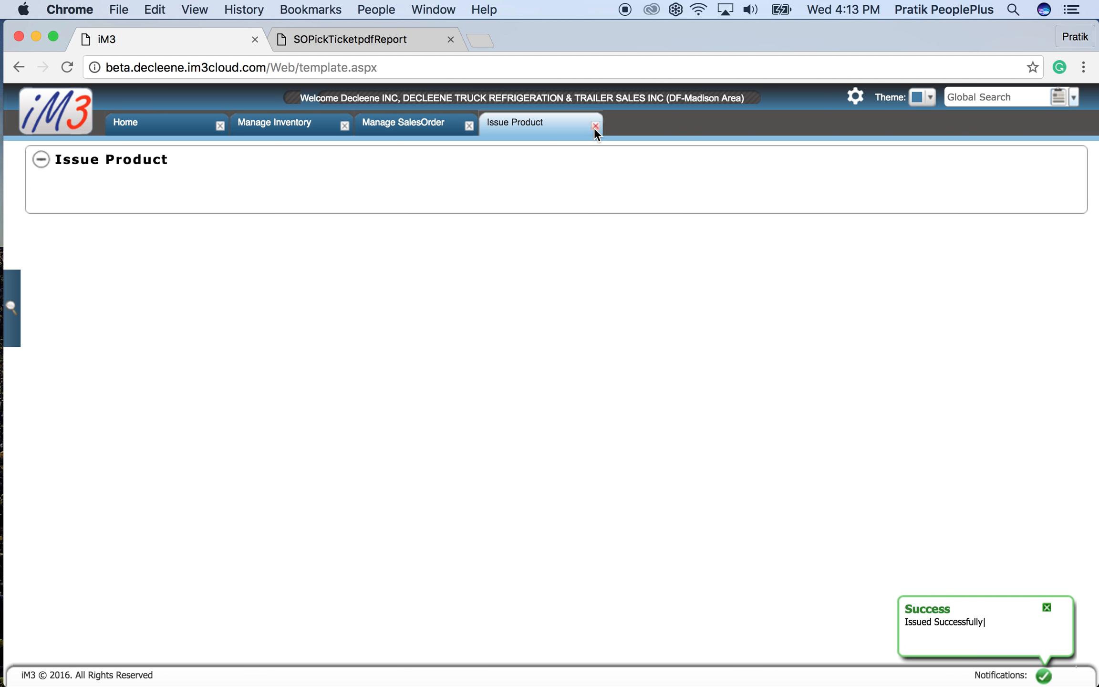
click(595, 125)
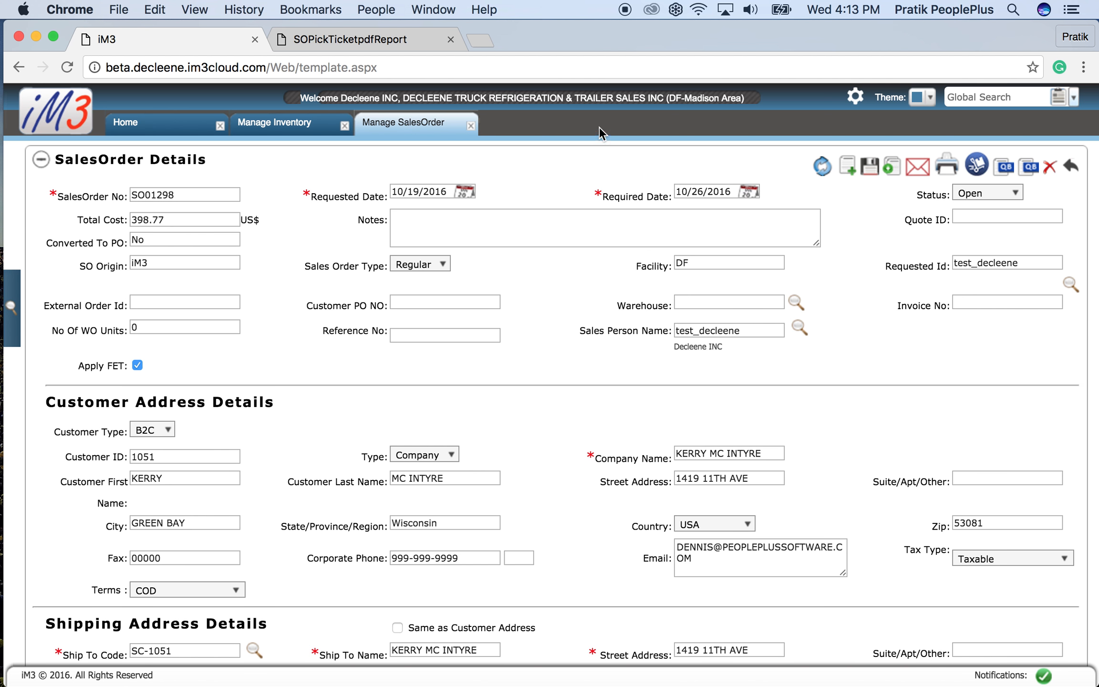
Step: Refresh the sales order, check its item lines, set the order's status to Closed, and save it
click(819, 168)
drag(917, 195, 953, 203)
scroll(843, 471, down, 10)
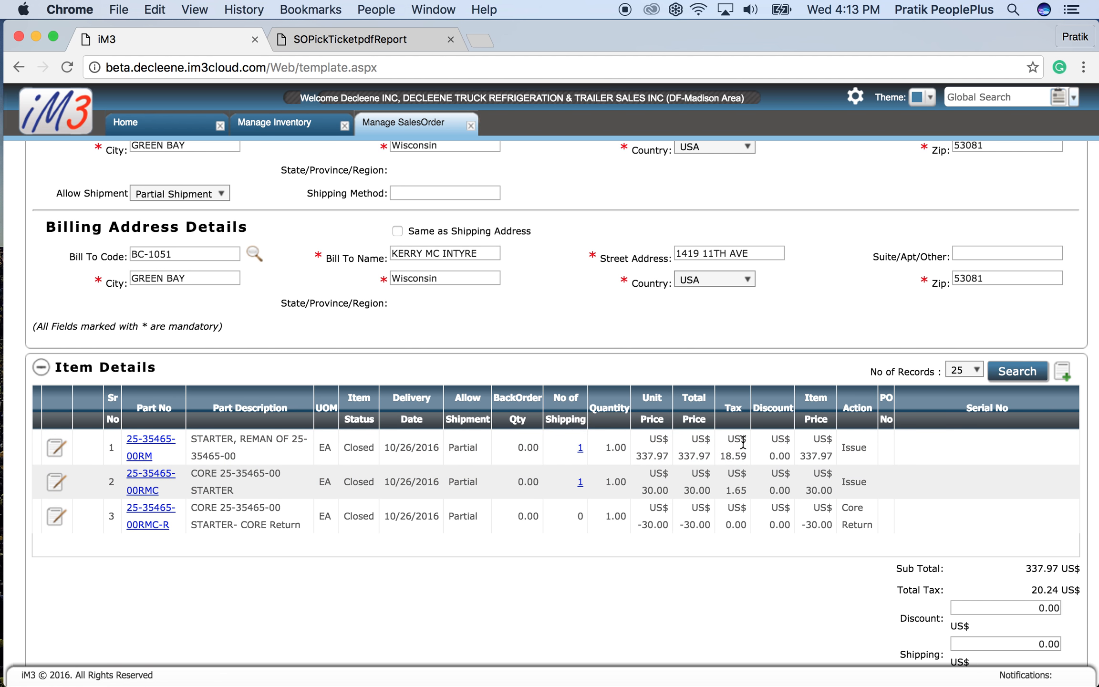
scroll(719, 628, up, 10)
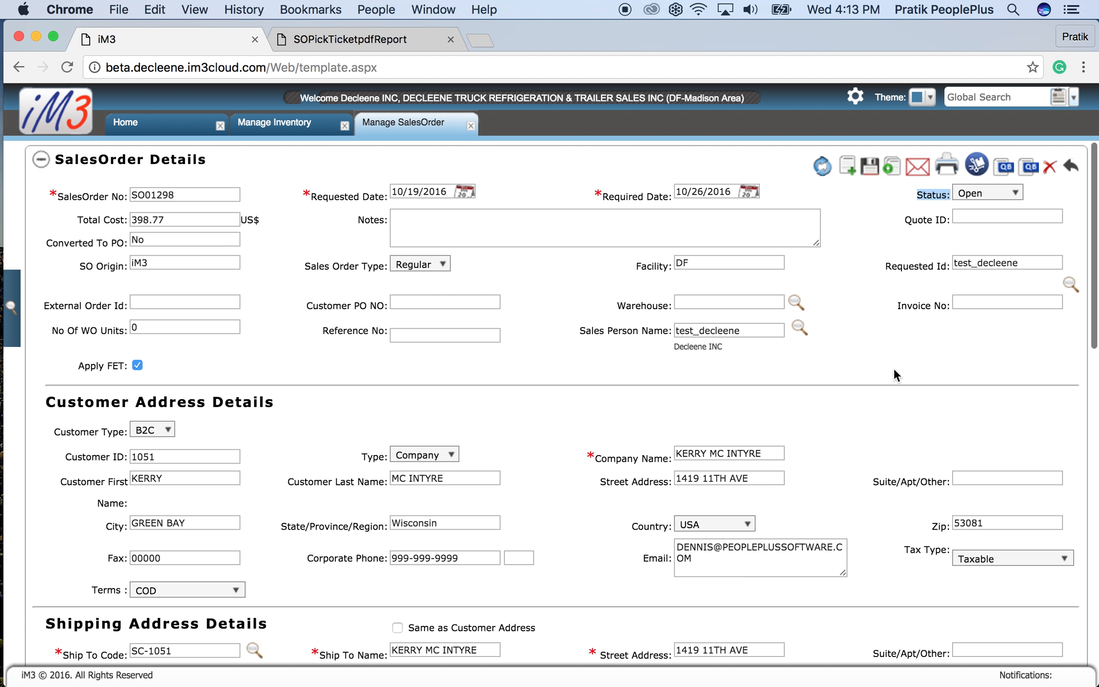
click(991, 193)
click(989, 222)
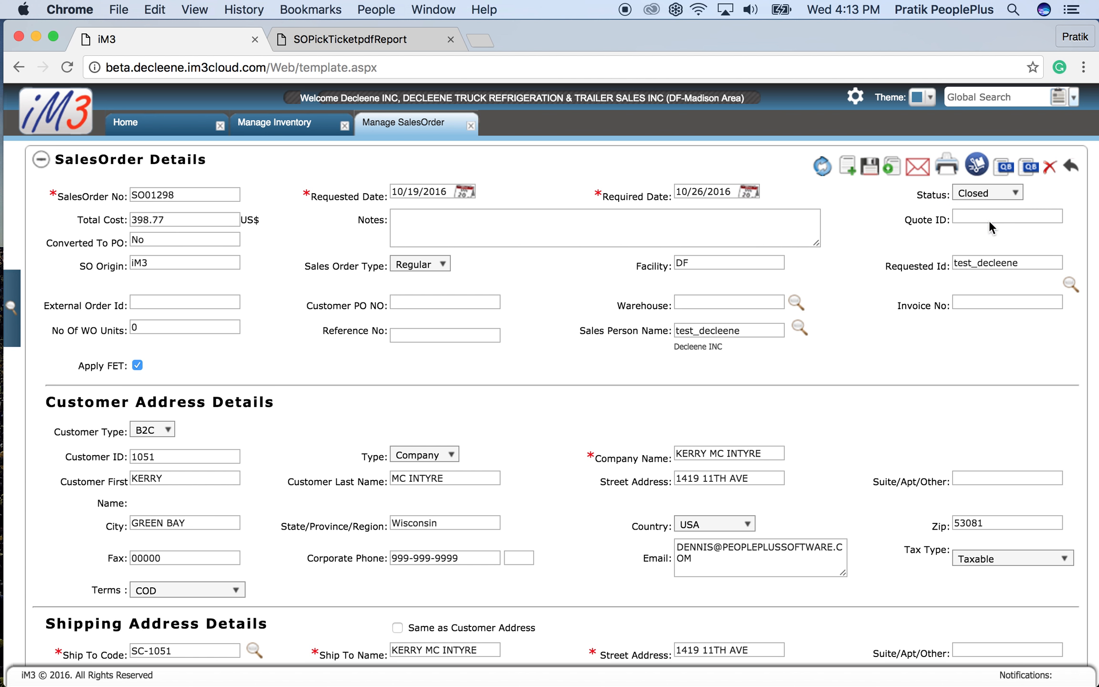
click(871, 166)
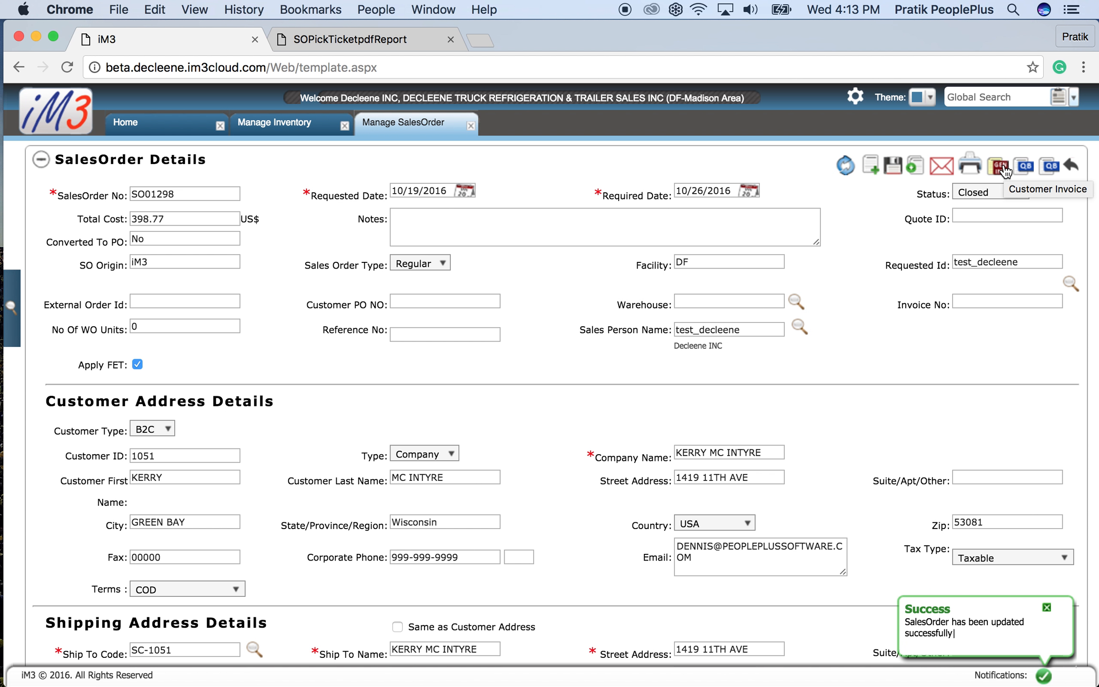
Step: Open the sales order's customer invoice and check the core return line's net amount and the invoice totals
click(1004, 165)
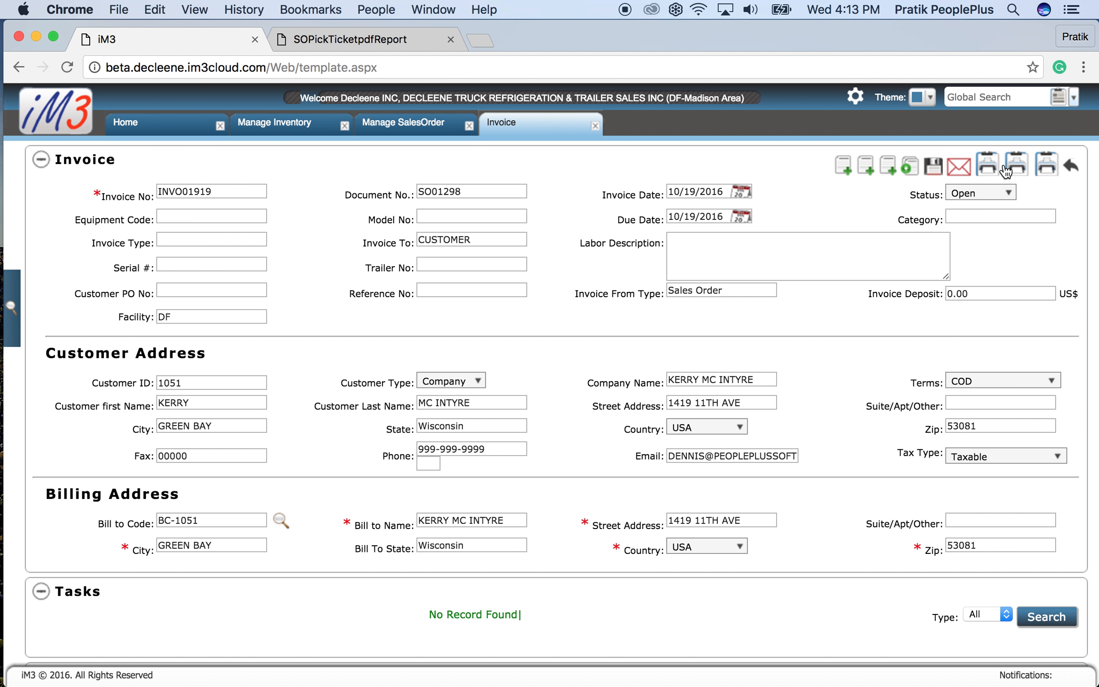
scroll(917, 434, down, 7)
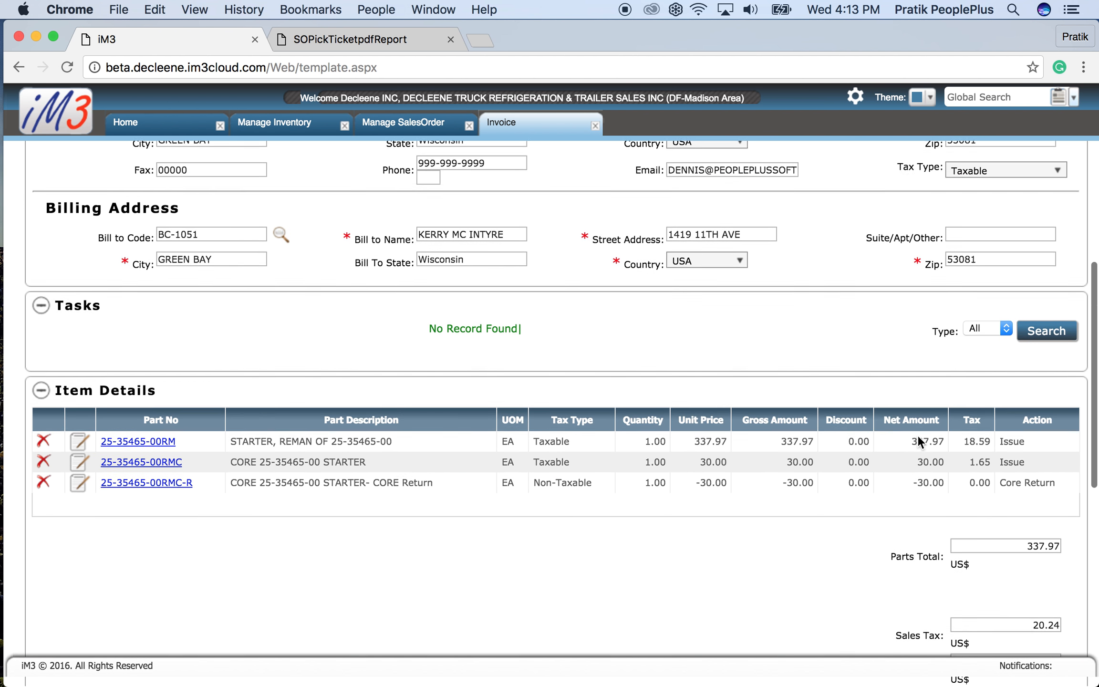
scroll(917, 435, down, 2)
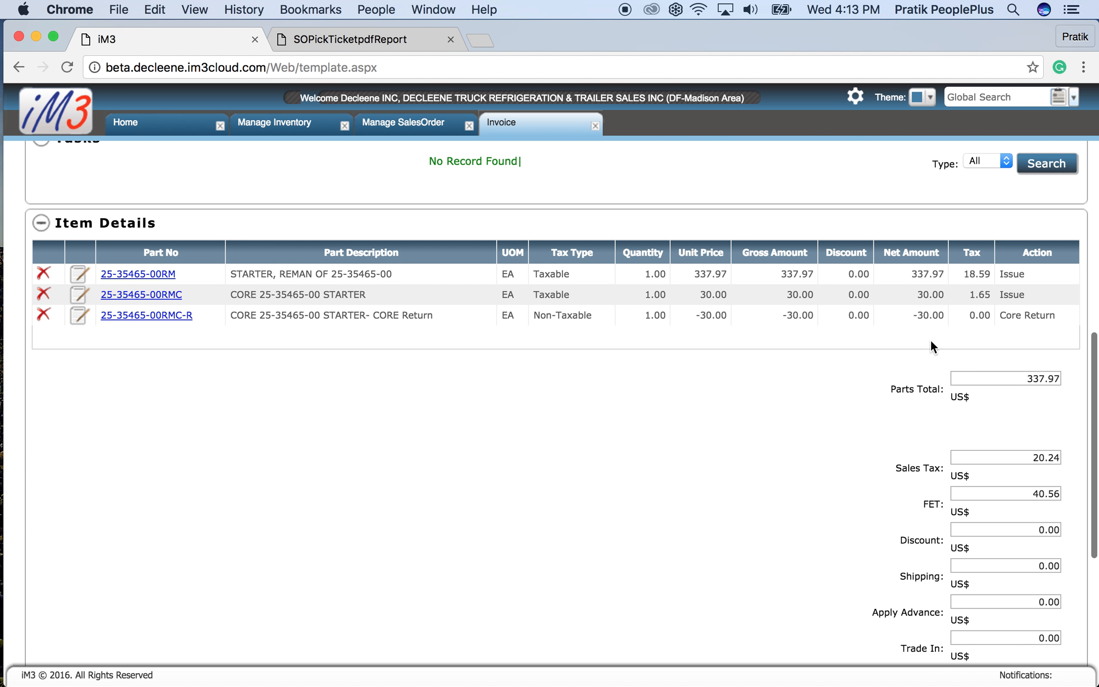
drag(908, 313, 947, 316)
click(852, 397)
scroll(851, 396, down, 2)
scroll(852, 403, up, 11)
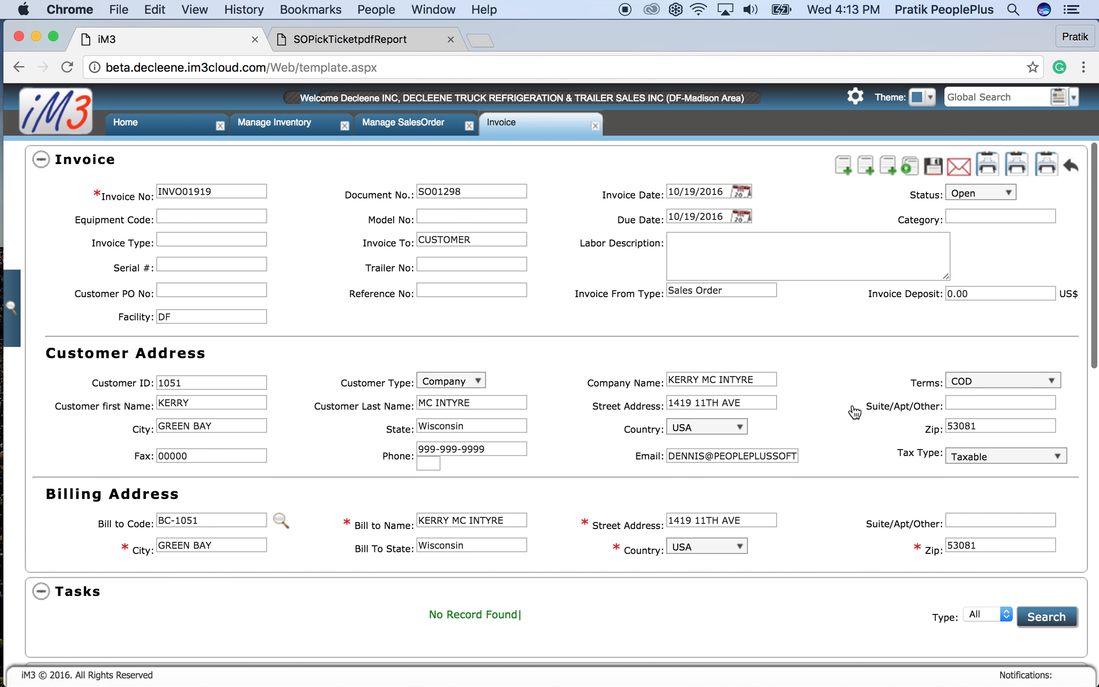
Step: Enter a reference number on the invoice and save the invoice
click(485, 290)
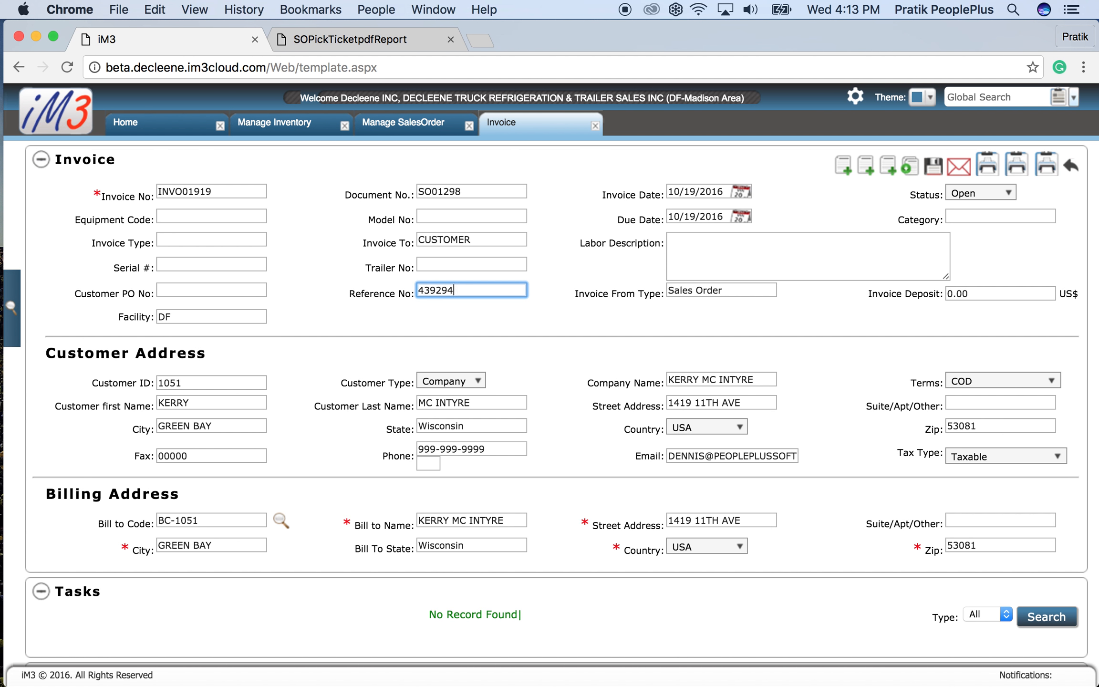
click(933, 166)
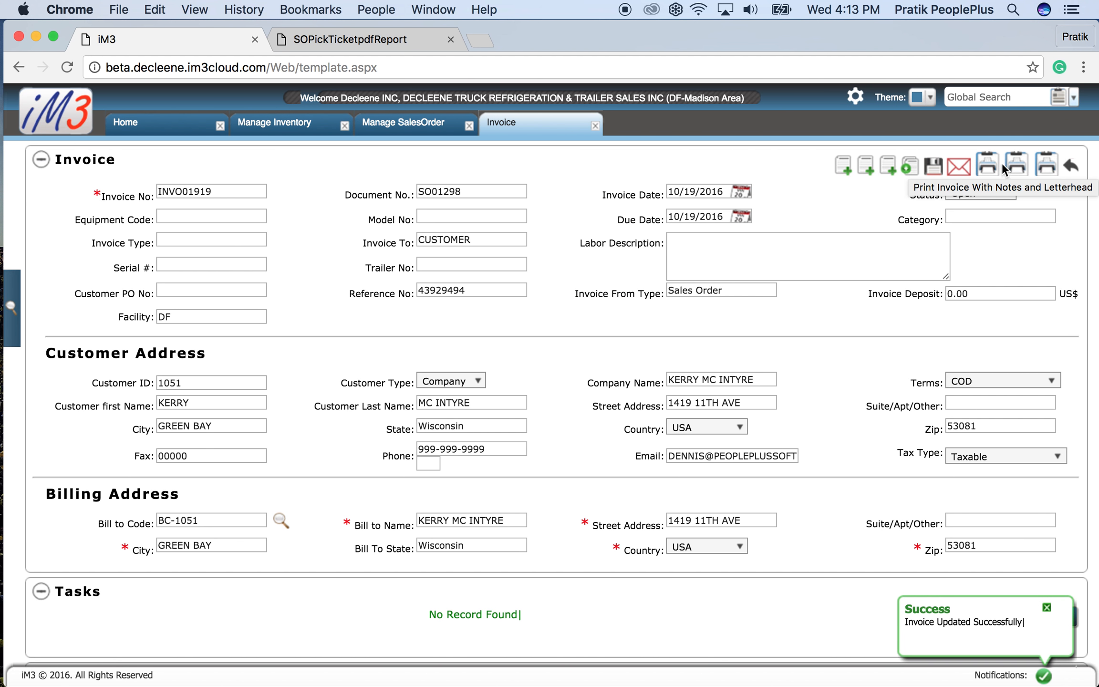
Step: Print the invoice with notes and letterhead, review the core return under Credit Memo in the PDF, and close the PDF
click(1016, 166)
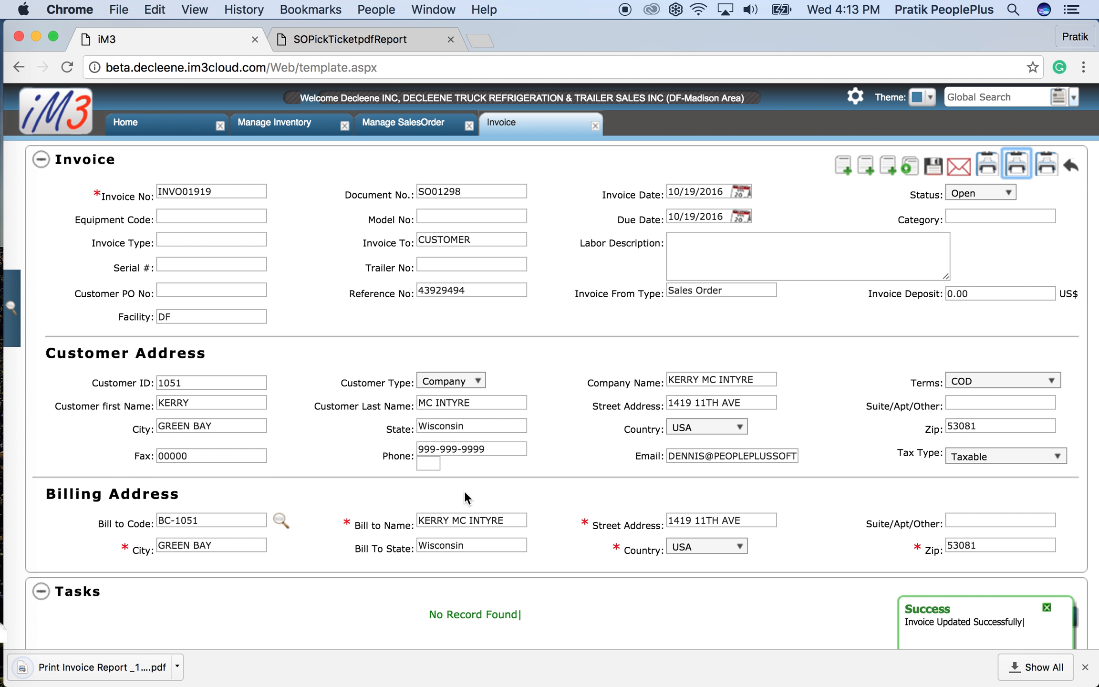
click(72, 671)
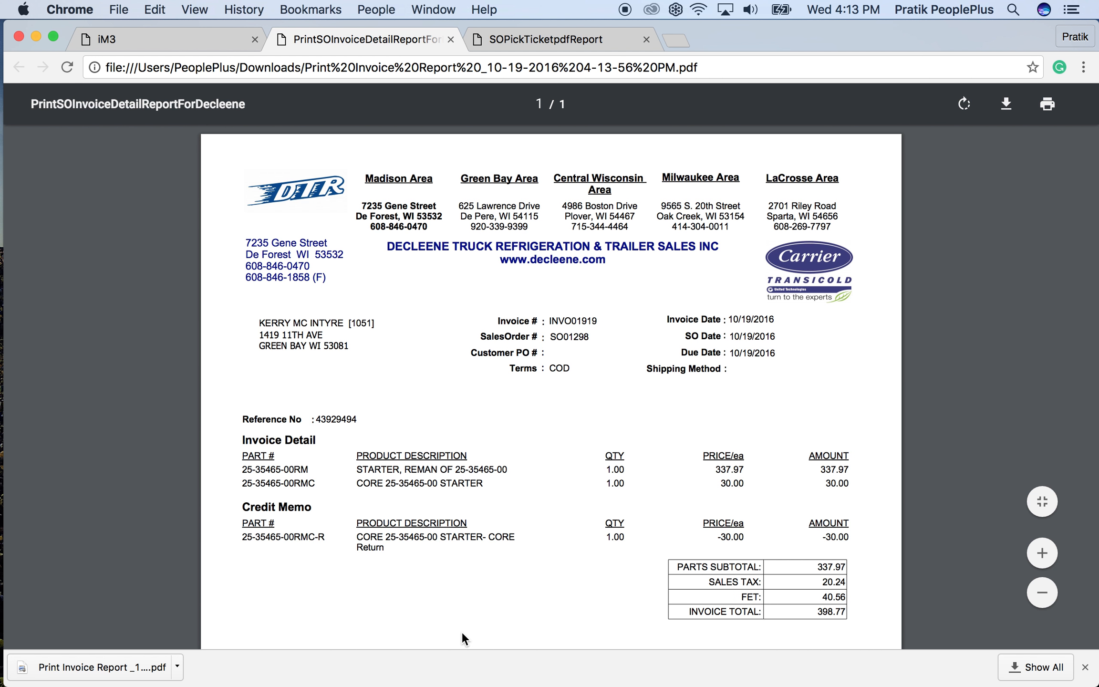
click(1085, 667)
scroll(835, 560, down, 1)
scroll(836, 561, down, 3)
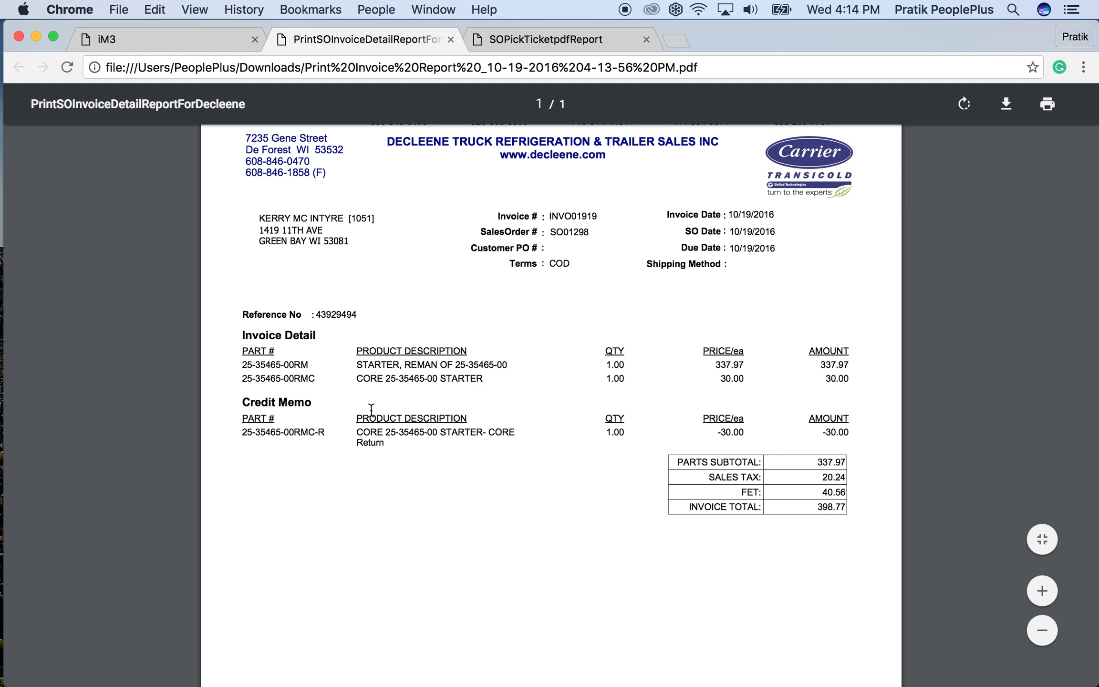
drag(362, 450, 854, 432)
click(853, 431)
scroll(854, 431, up, 3)
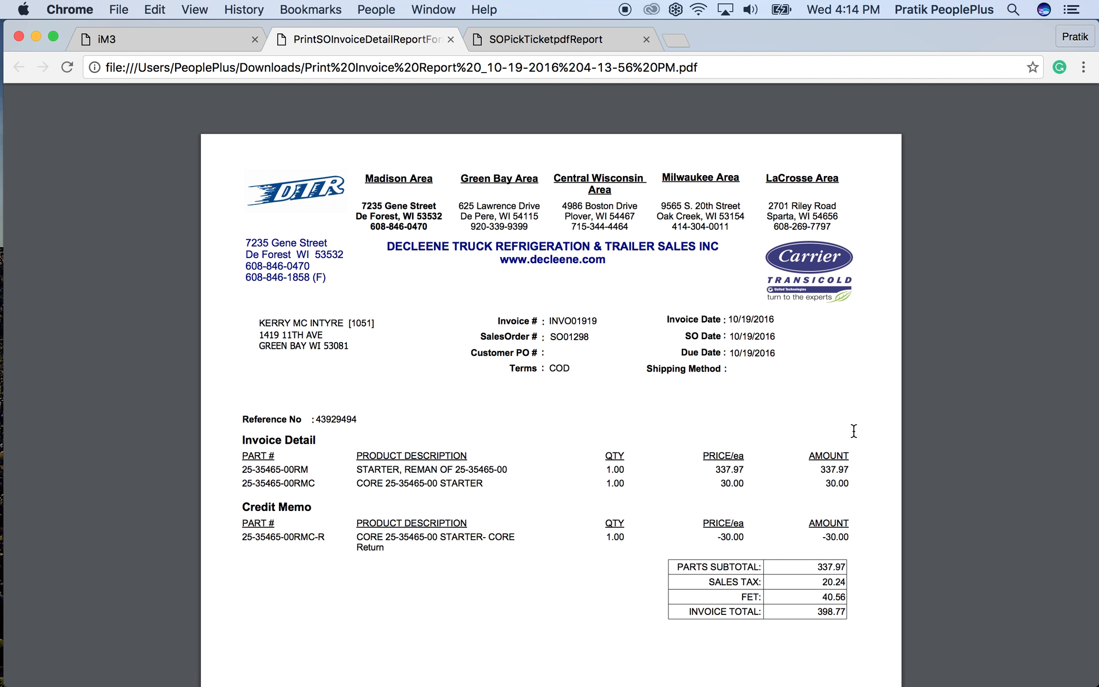
click(451, 39)
Step: Clear the FET amount in the invoice totals to 0.00 and save the invoice
drag(911, 197, 943, 198)
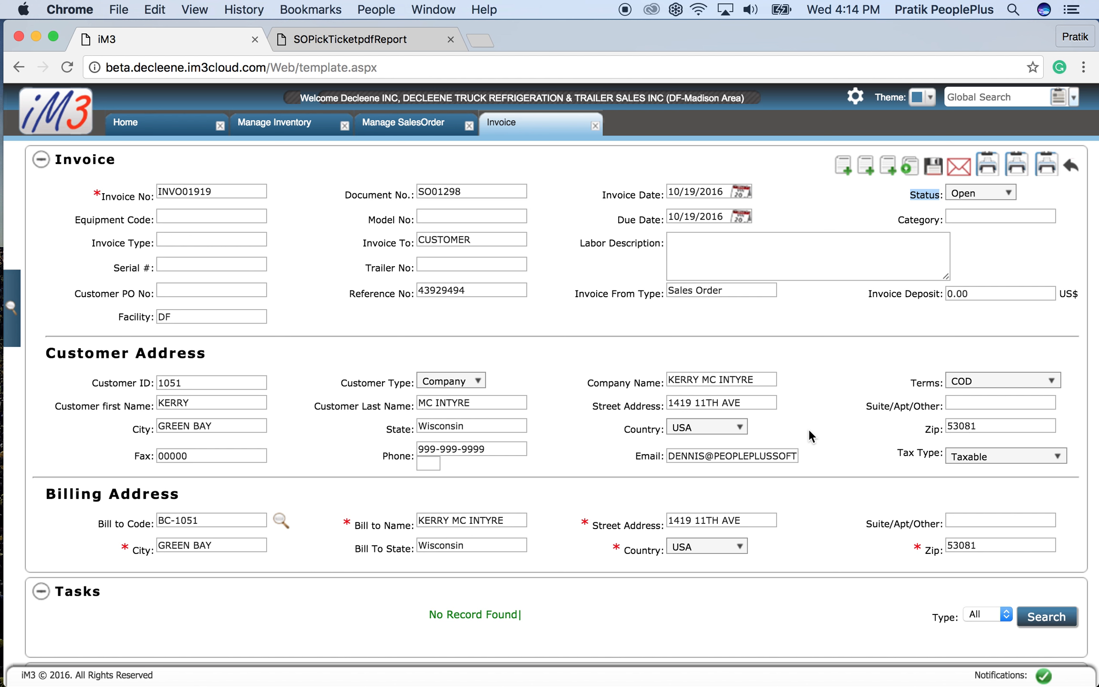
scroll(794, 565, down, 10)
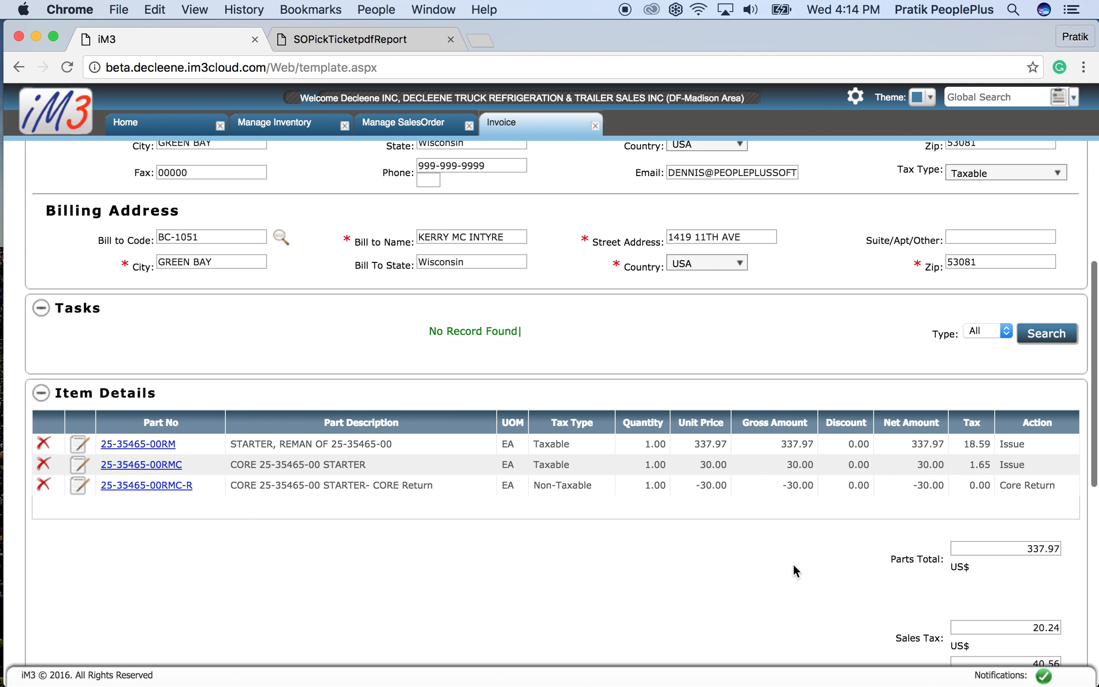
scroll(792, 564, down, 5)
click(1053, 463)
double_click(1053, 463)
key(BackSpace)
click(681, 454)
scroll(714, 544, down, 5)
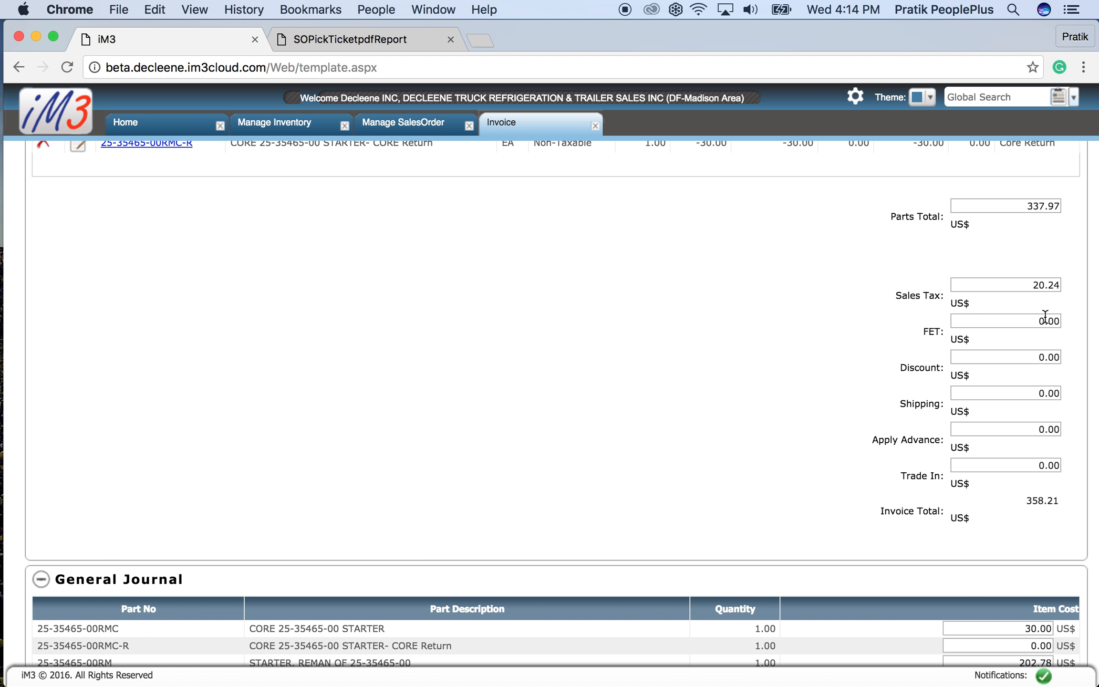
scroll(792, 443, up, 10)
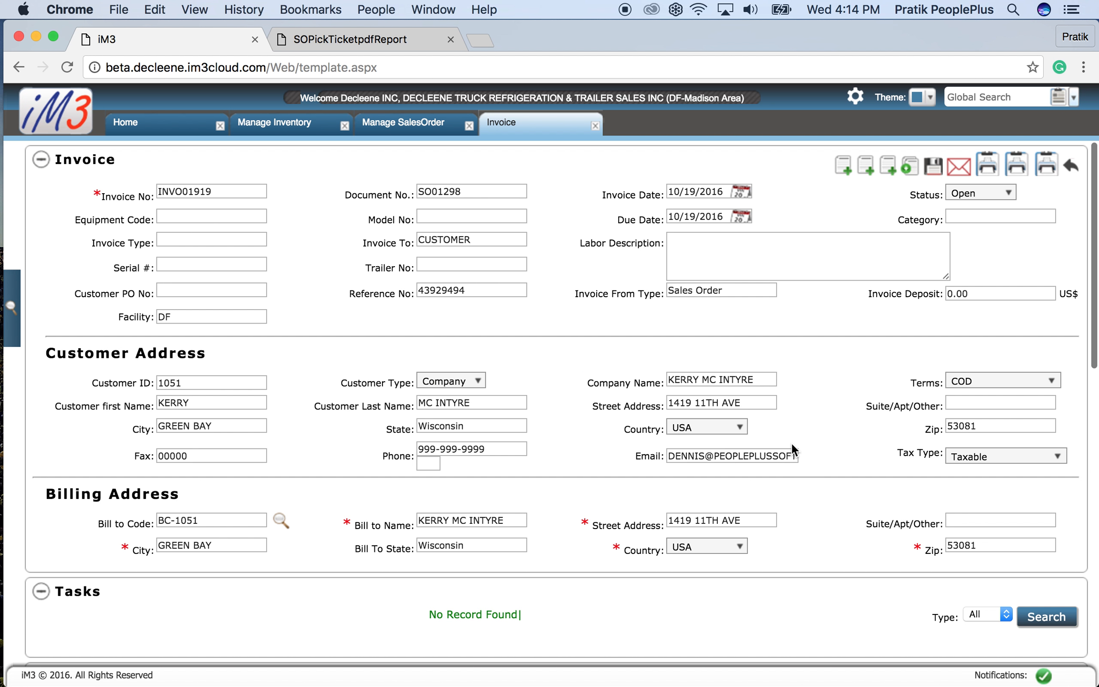
click(931, 167)
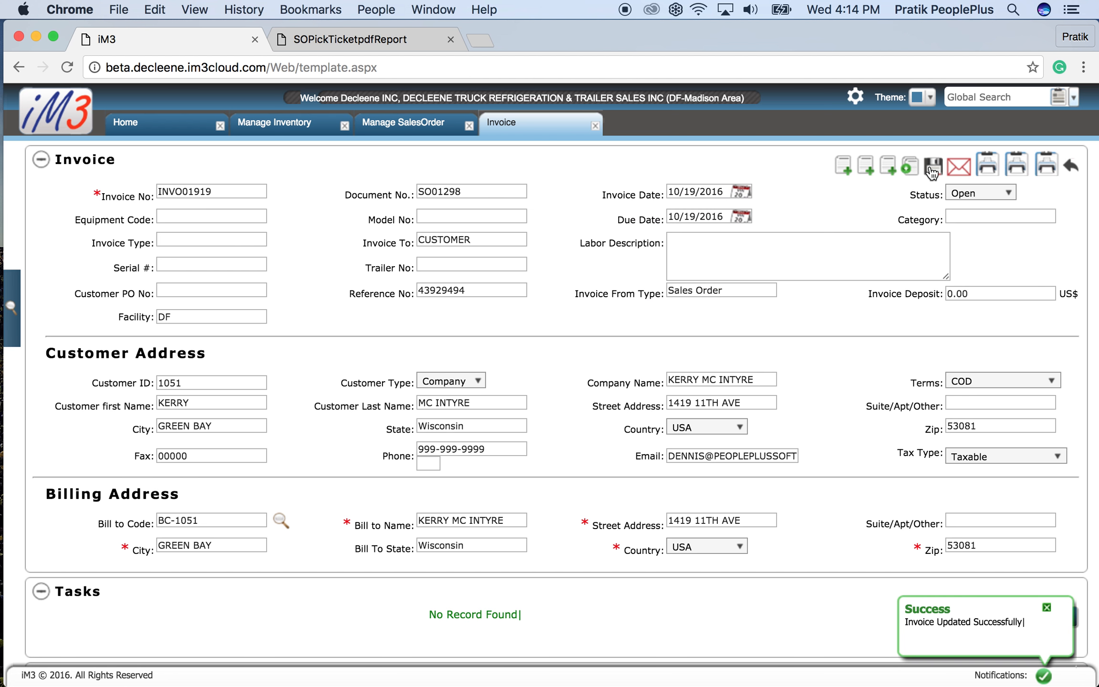
Step: Set the invoice's status to Approved
click(969, 193)
click(971, 227)
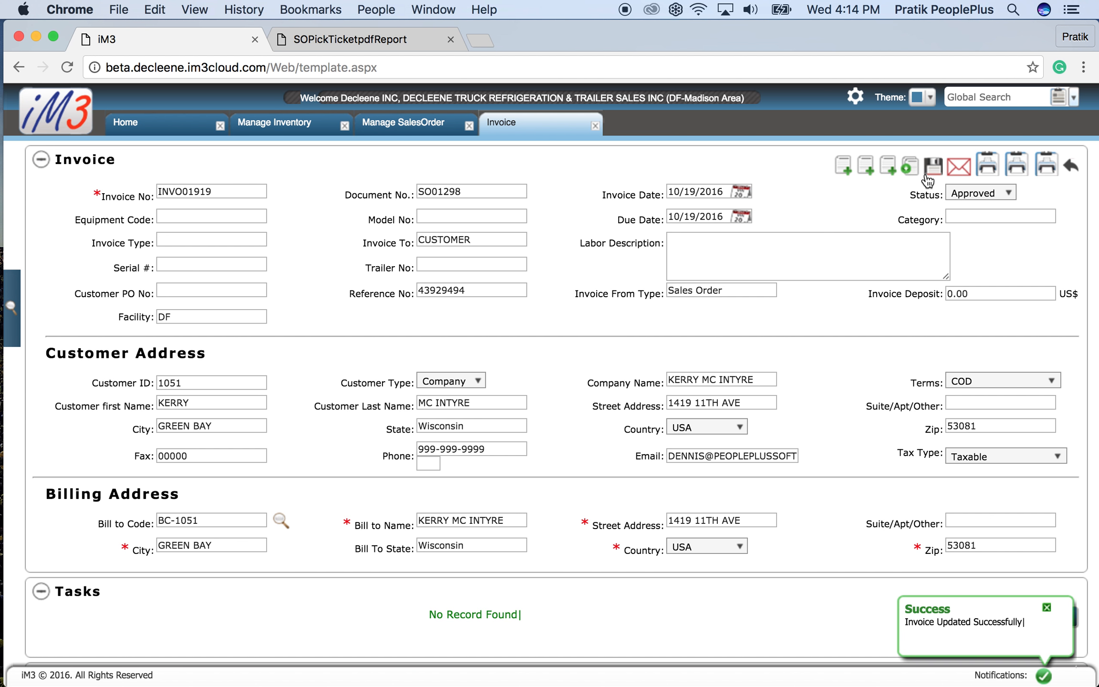